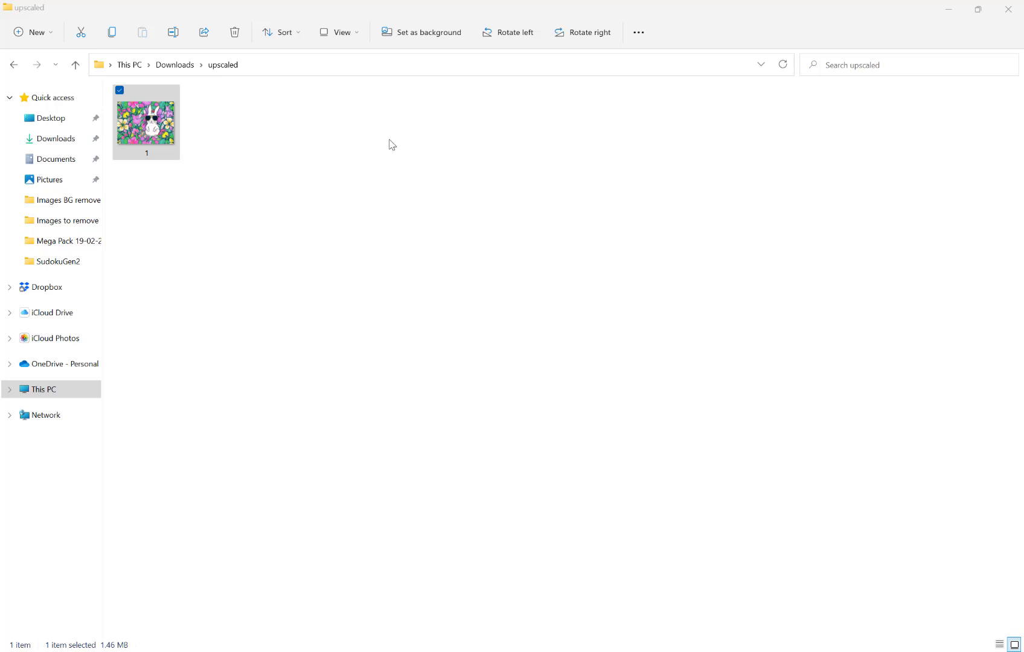
- Open 1.png from the upscaled folder, examine the image quality around the rabbit's ears up close, and close the viewer
{"action": "double_click", "coordinate": [143, 135]}
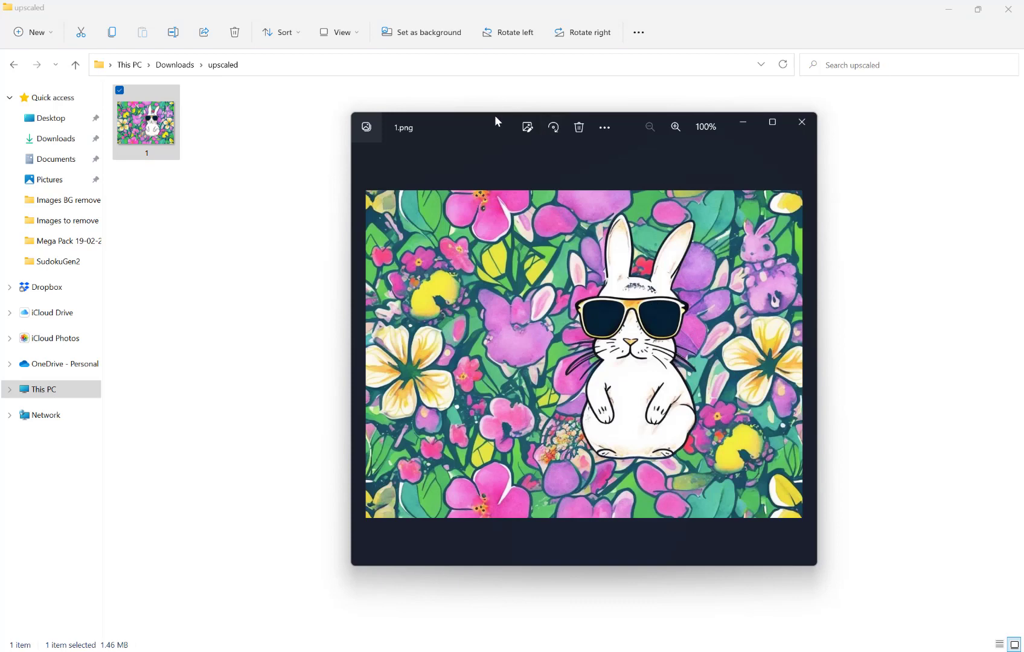
{"action": "left_click_drag", "start_coordinate": [481, 120], "coordinate": [390, 174]}
{"action": "scroll", "coordinate": [556, 276], "scroll_direction": "up", "scroll_amount": 5}
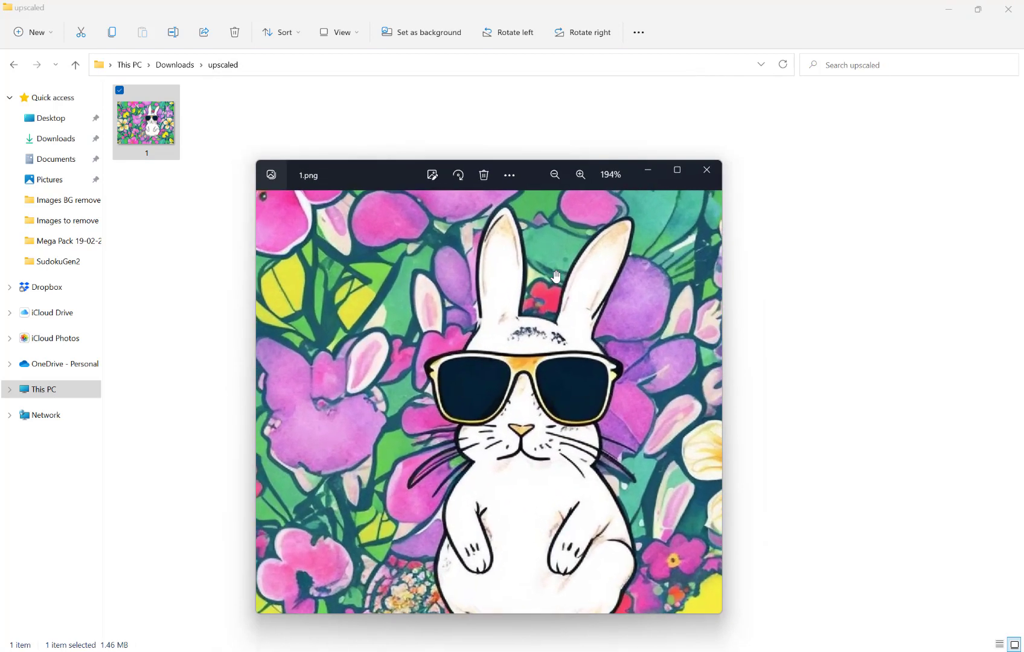
{"action": "scroll", "coordinate": [555, 276], "scroll_direction": "up", "scroll_amount": 6}
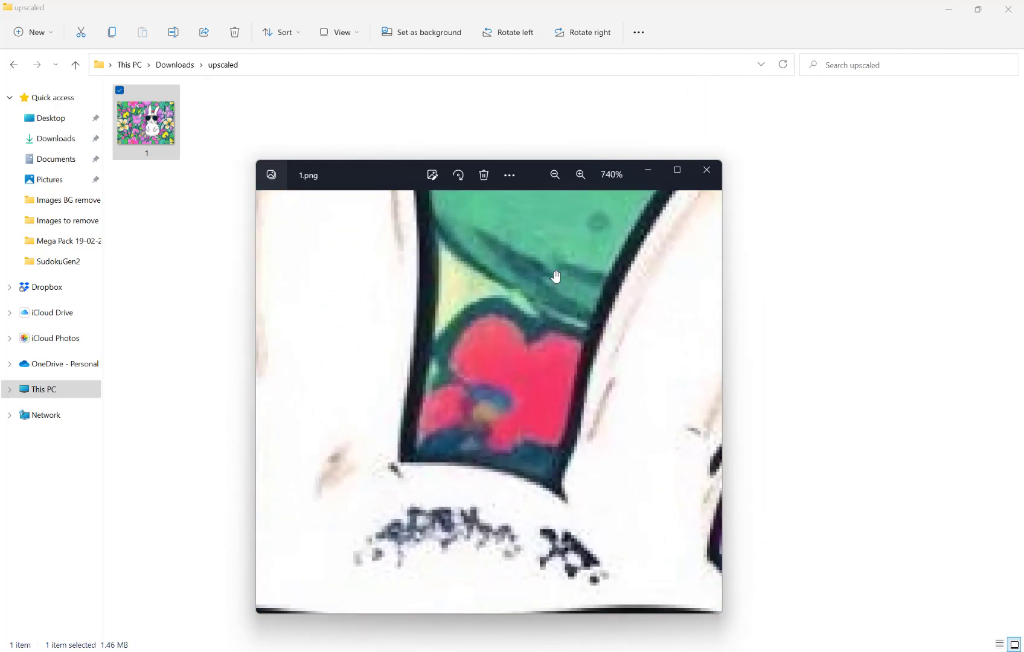
{"action": "scroll", "coordinate": [555, 276], "scroll_direction": "down", "scroll_amount": 2}
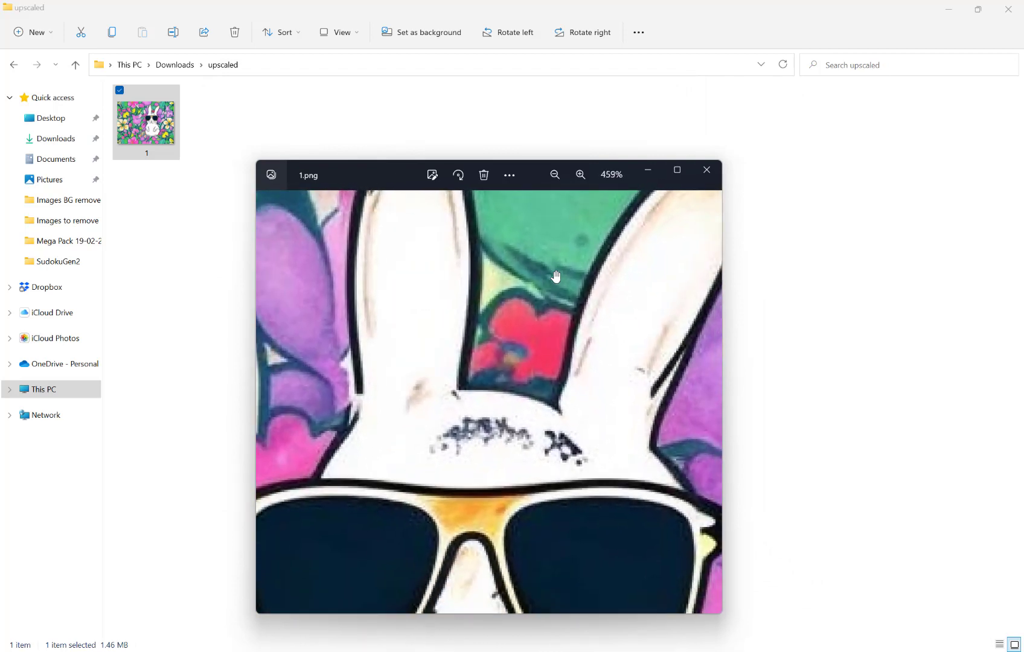
{"action": "scroll", "coordinate": [555, 275], "scroll_direction": "down", "scroll_amount": 1}
{"action": "scroll", "coordinate": [553, 275], "scroll_direction": "down", "scroll_amount": 2}
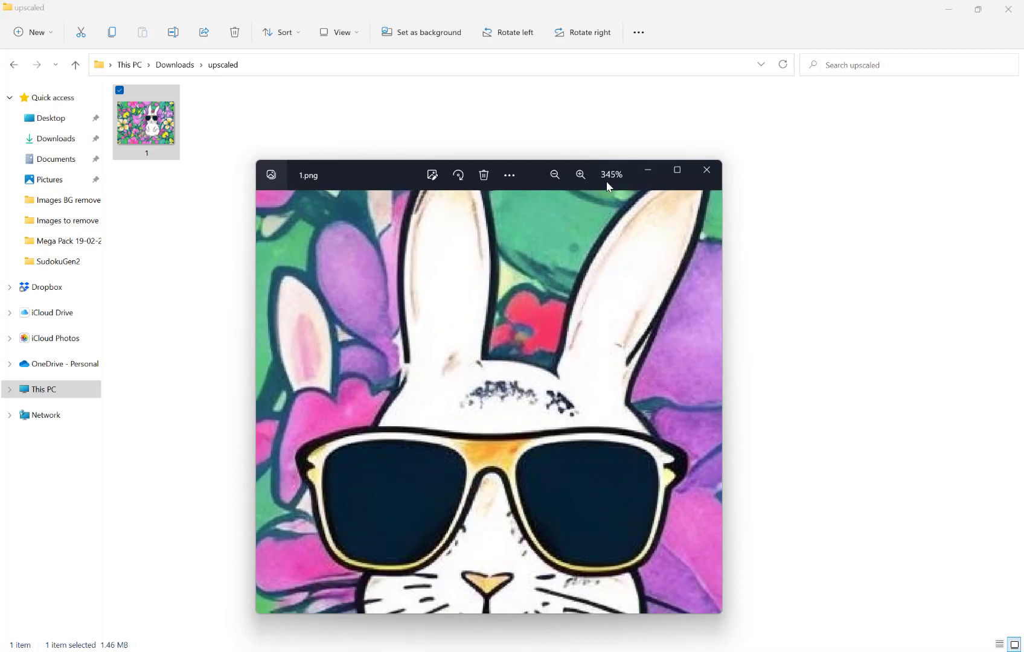
{"action": "scroll", "coordinate": [606, 222], "scroll_direction": "up", "scroll_amount": 1}
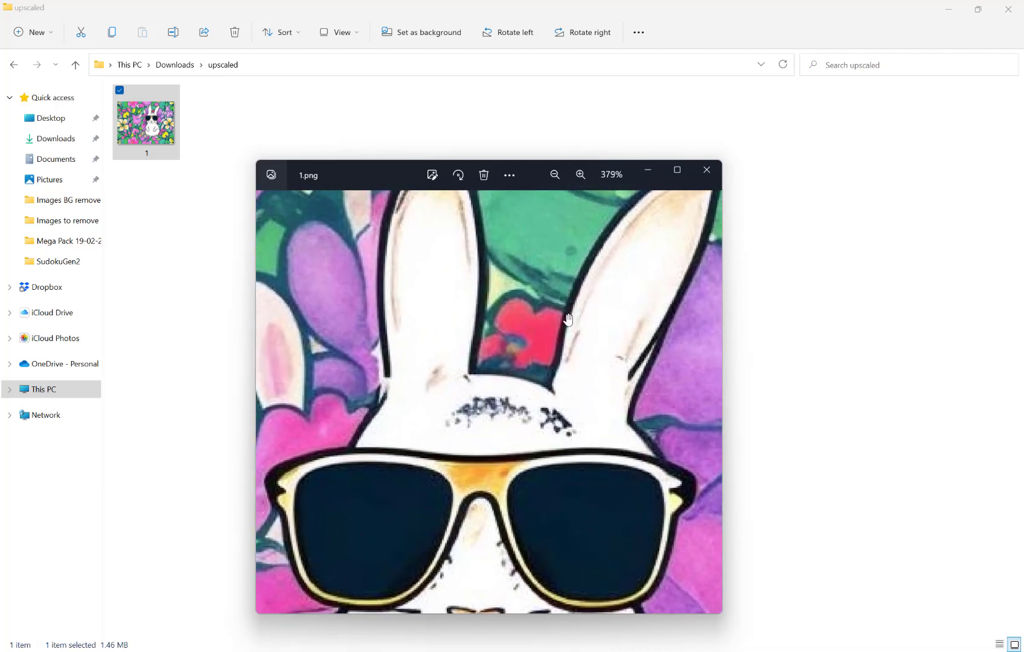
{"action": "scroll", "coordinate": [594, 267], "scroll_direction": "up", "scroll_amount": 9}
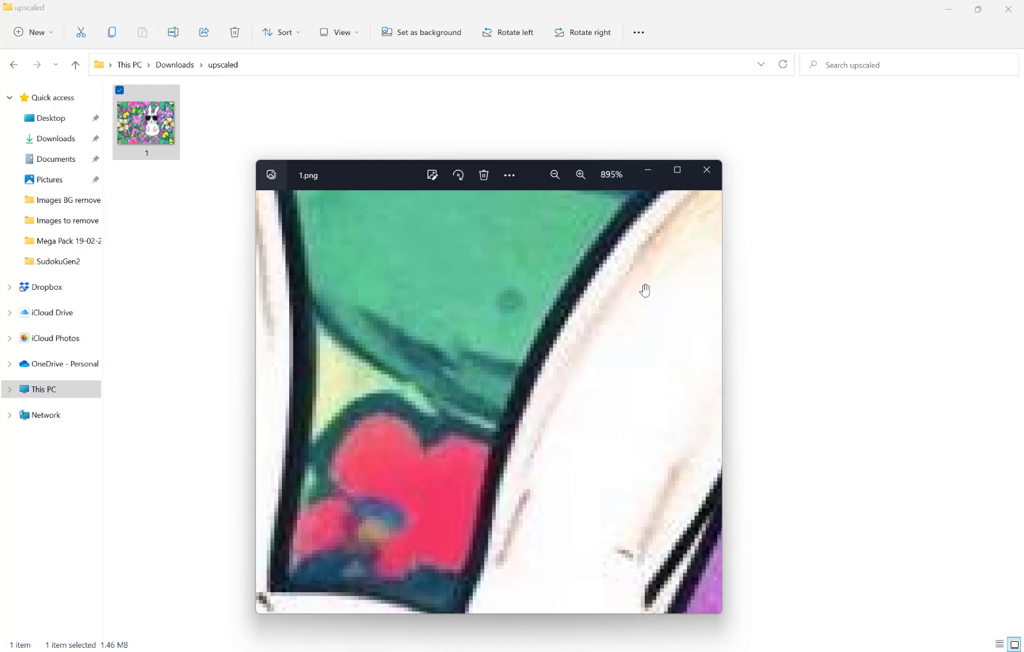
{"action": "left_click", "coordinate": [707, 171]}
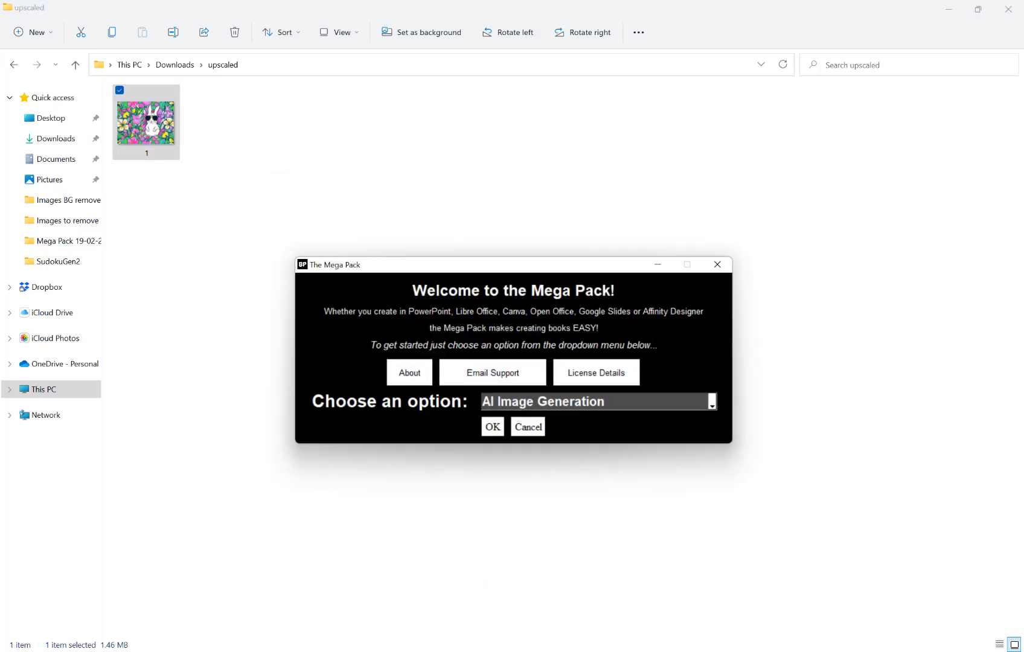
- Open the AI Image Upscaler in The Mega Pack and choose 1.png from the upscaled folder as the source image
{"action": "left_click", "coordinate": [590, 404]}
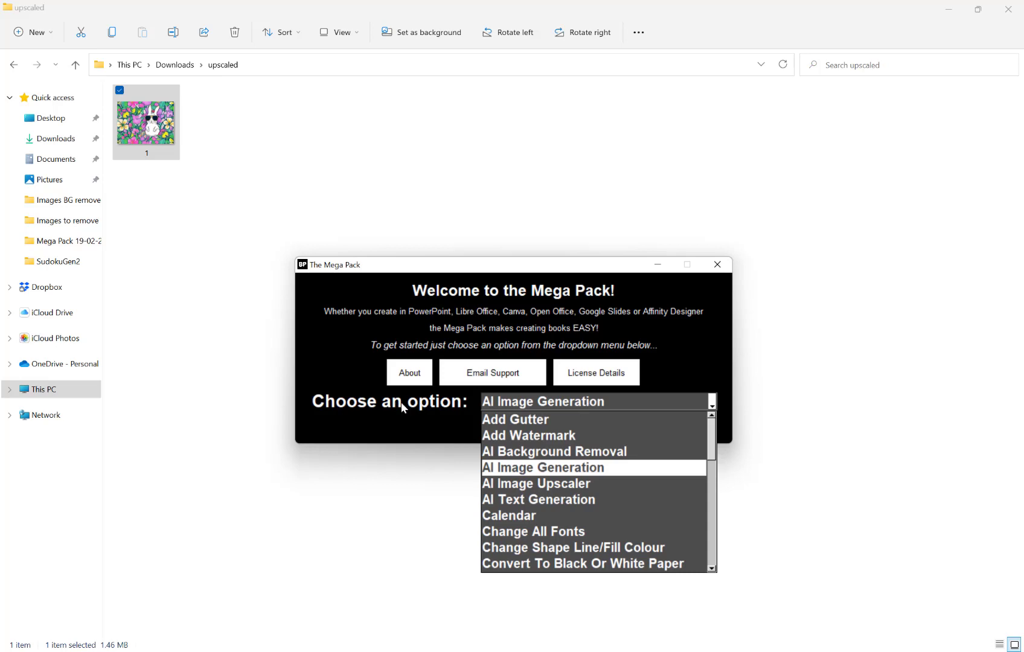
{"action": "left_click", "coordinate": [534, 484]}
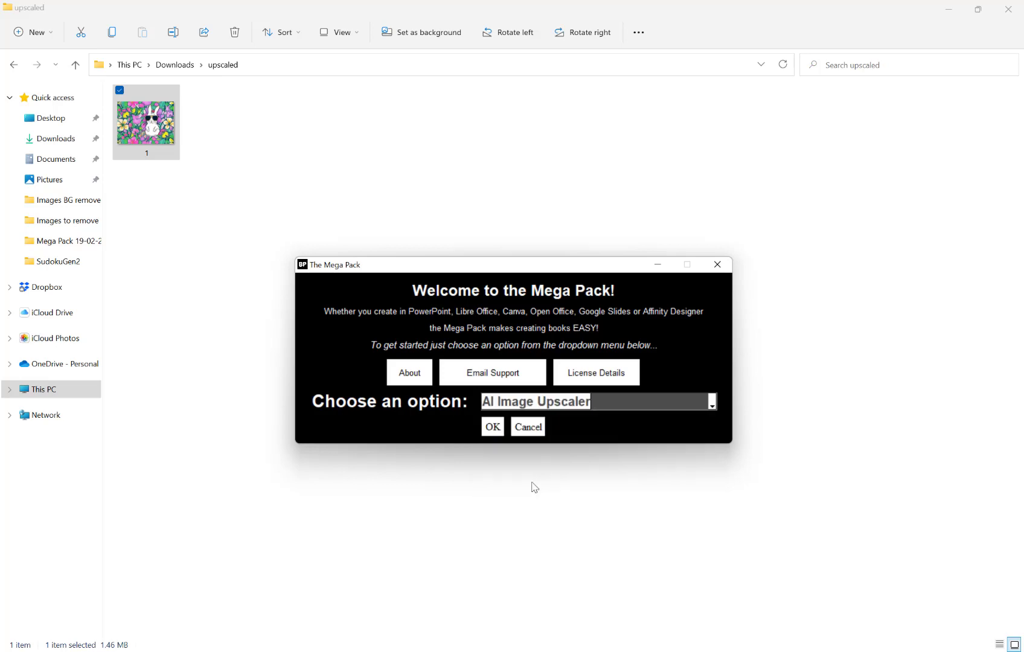
{"action": "left_click", "coordinate": [496, 428]}
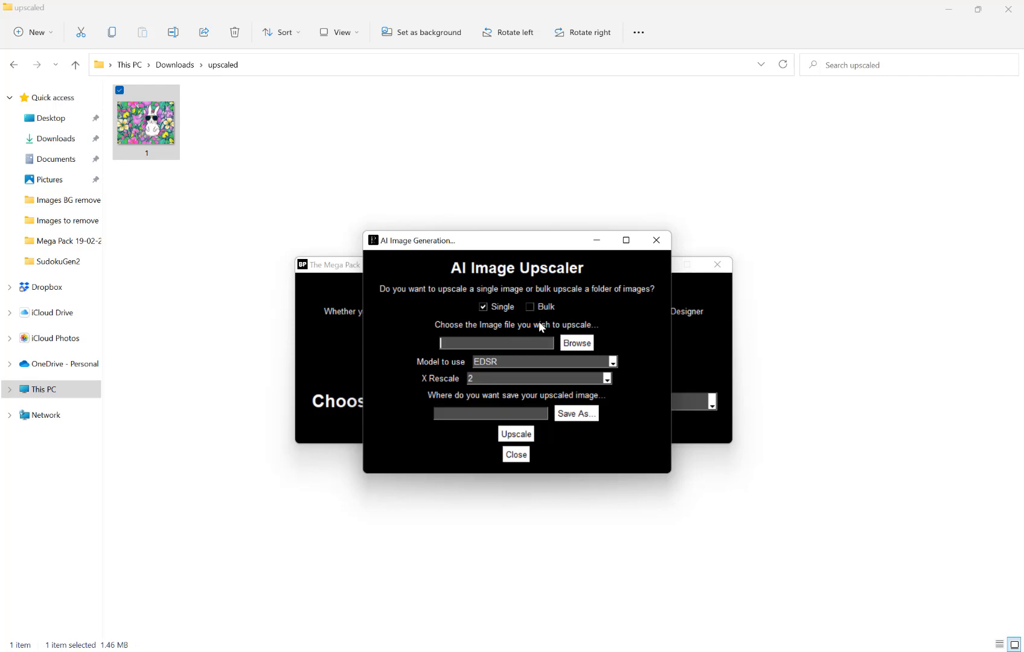
{"action": "left_click", "coordinate": [577, 344]}
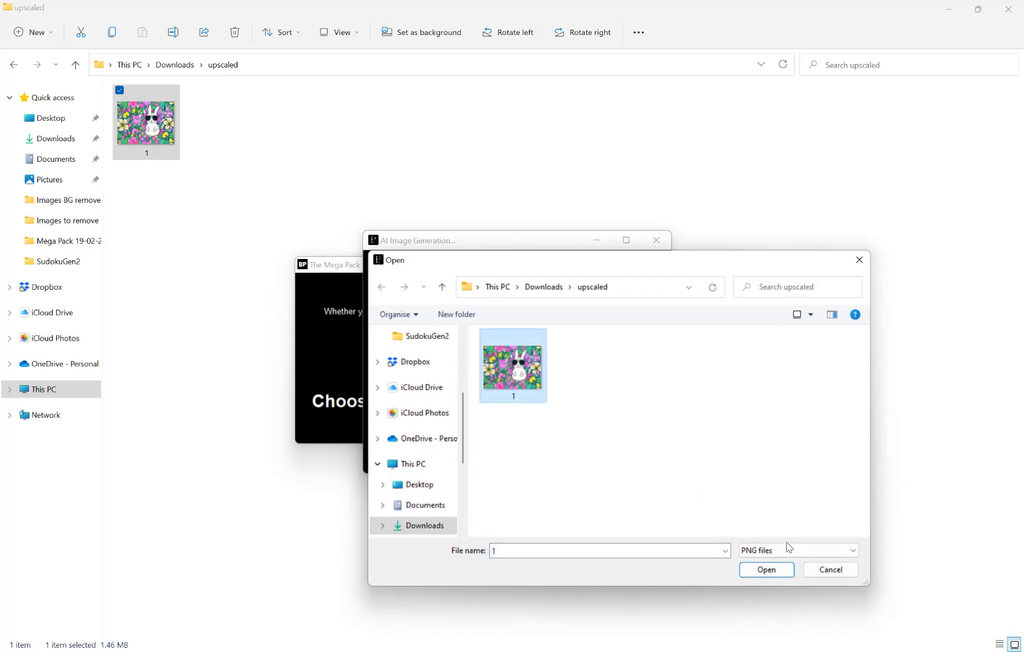
{"action": "left_click", "coordinate": [766, 569]}
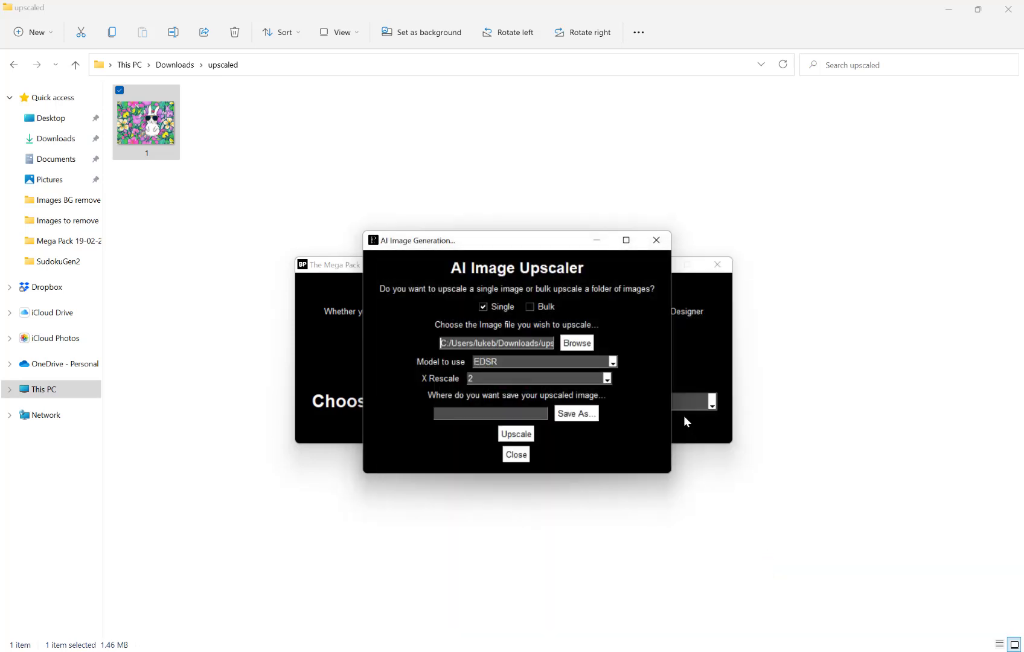
- Review the available upscaling models and check which rescale factors the EDSR model offers
{"action": "left_click", "coordinate": [542, 362]}
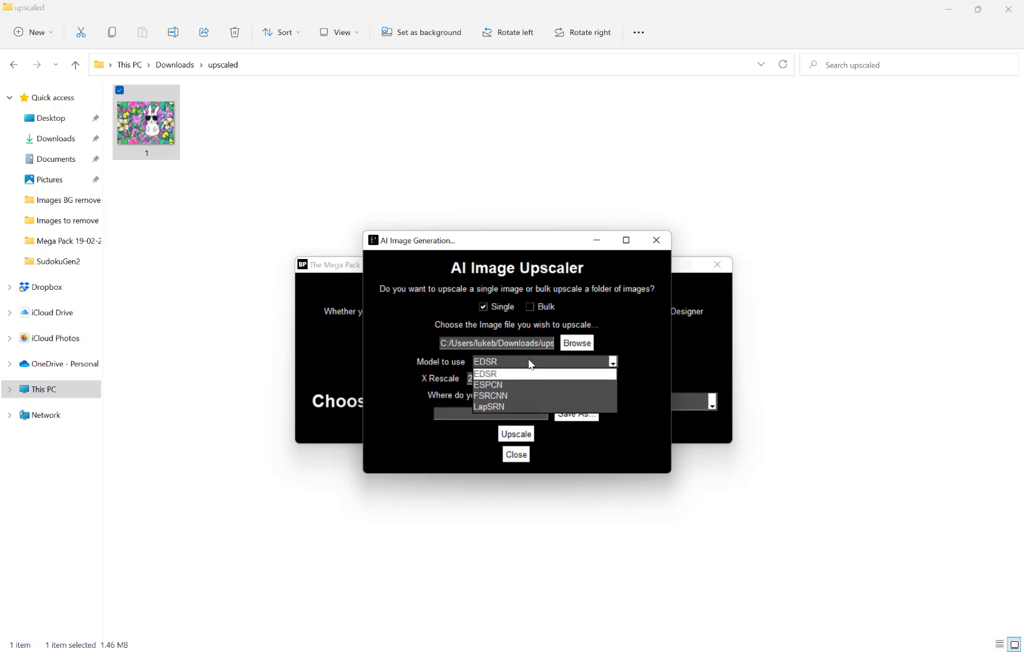
{"action": "left_click", "coordinate": [475, 374]}
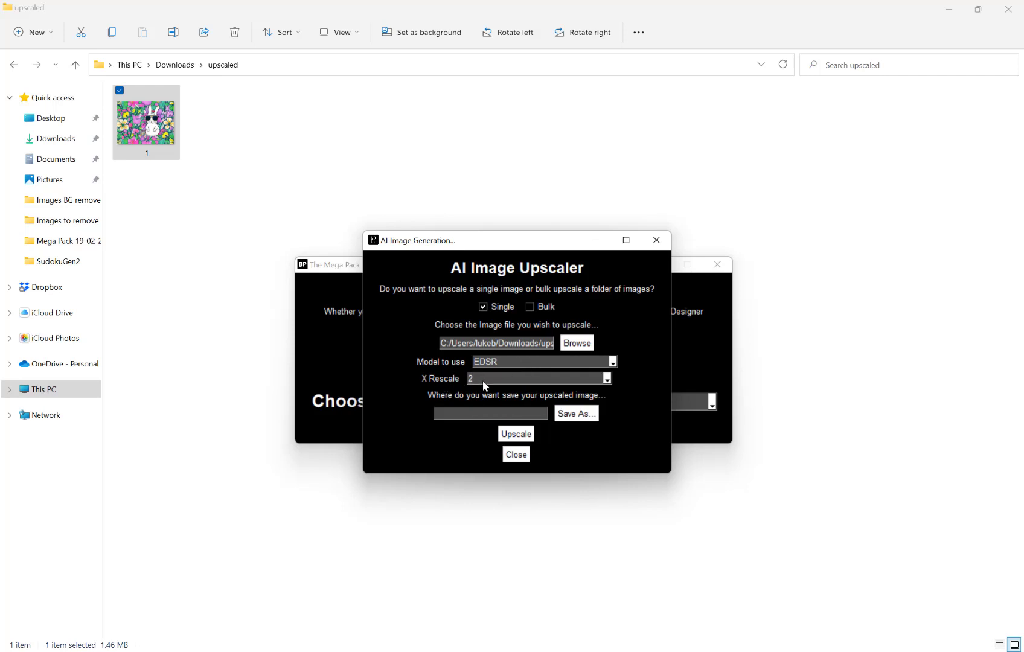
{"action": "left_click", "coordinate": [482, 379]}
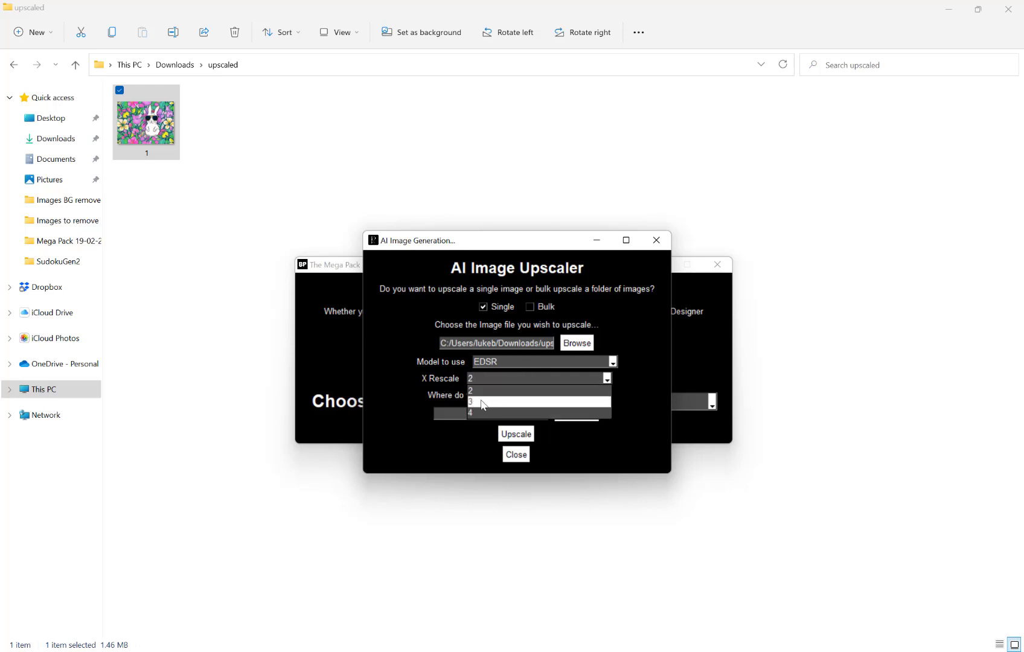
{"action": "left_click", "coordinate": [489, 378]}
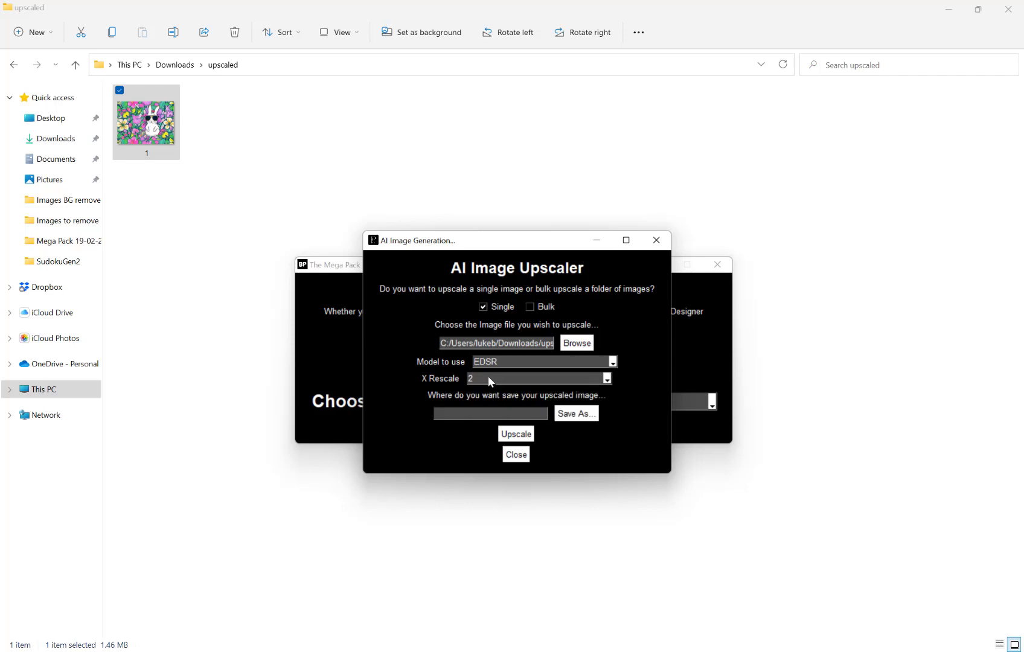
- Switch the upscaling model to LapSRN and check which rescale factors it offers
{"action": "left_click", "coordinate": [510, 361]}
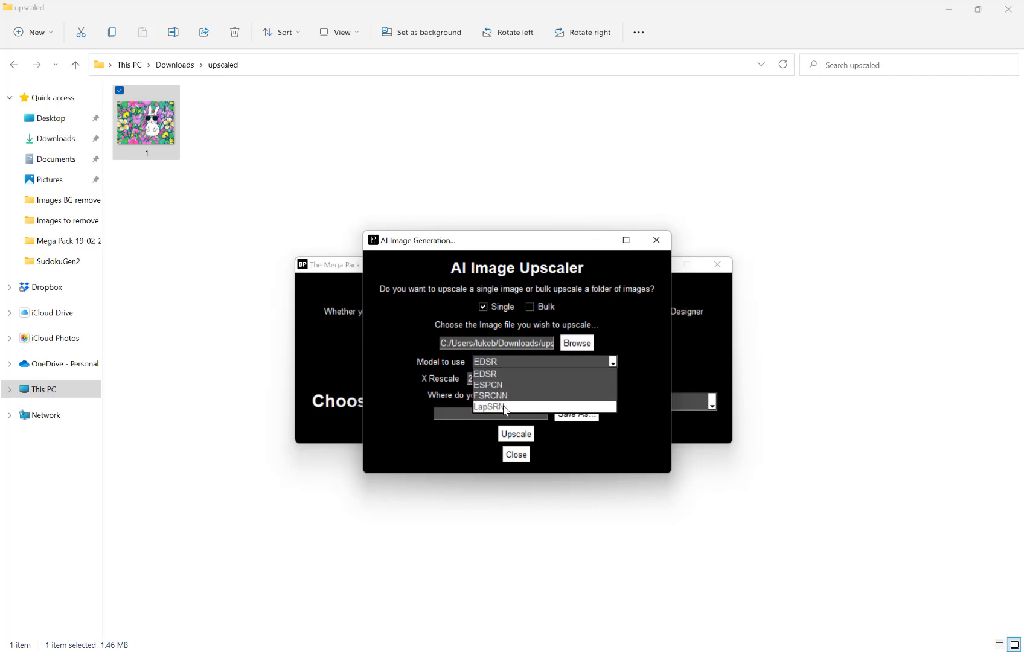
{"action": "left_click", "coordinate": [504, 407]}
{"action": "left_click", "coordinate": [508, 360]}
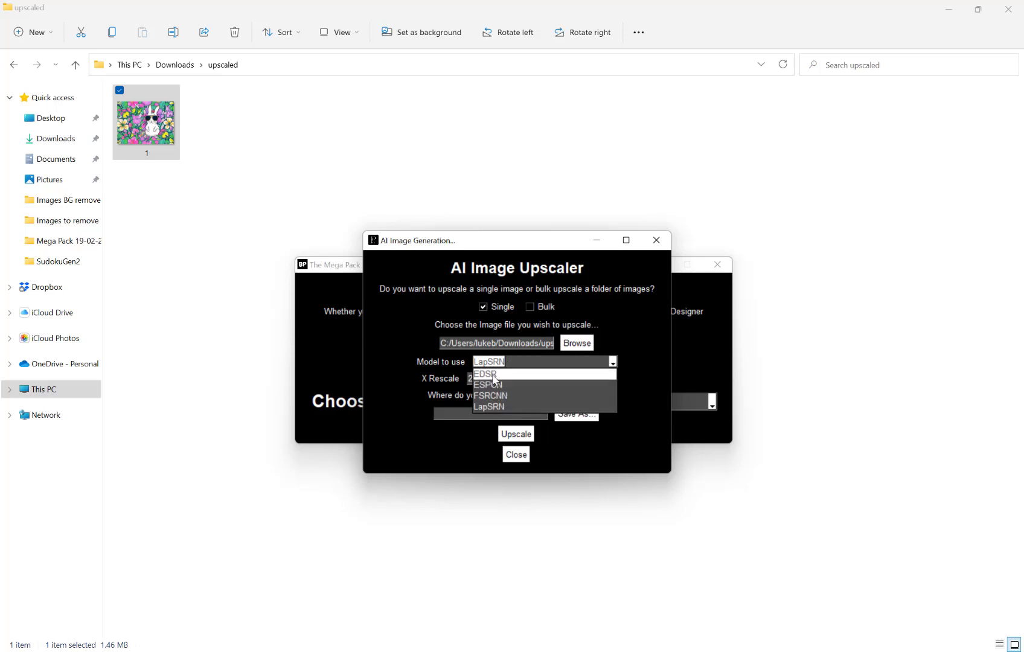
{"action": "left_click", "coordinate": [504, 362]}
{"action": "left_click", "coordinate": [502, 379]}
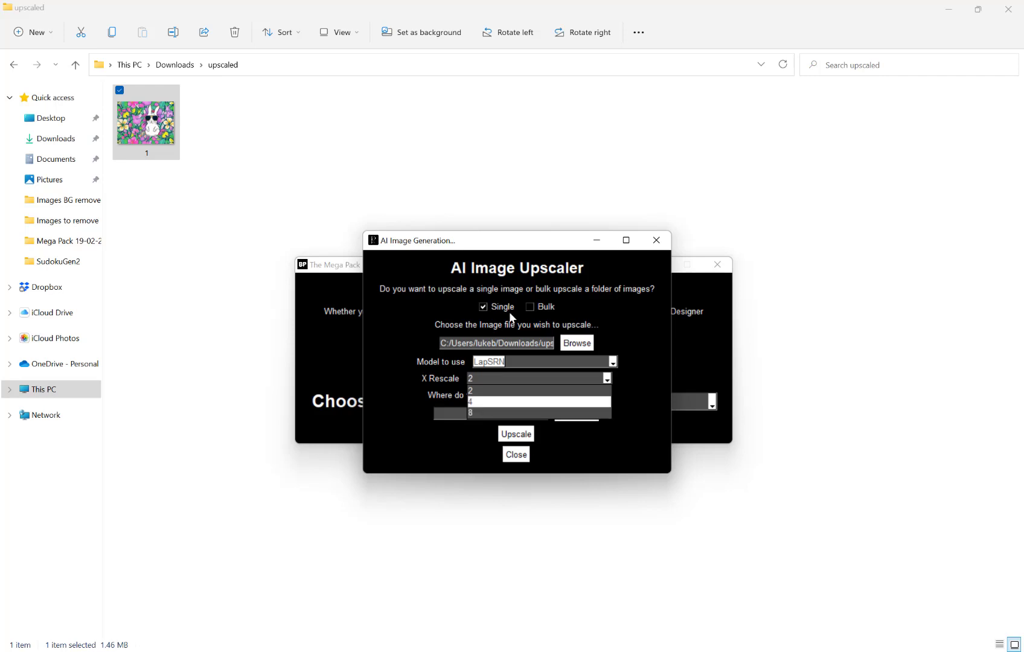
{"action": "left_click", "coordinate": [493, 364]}
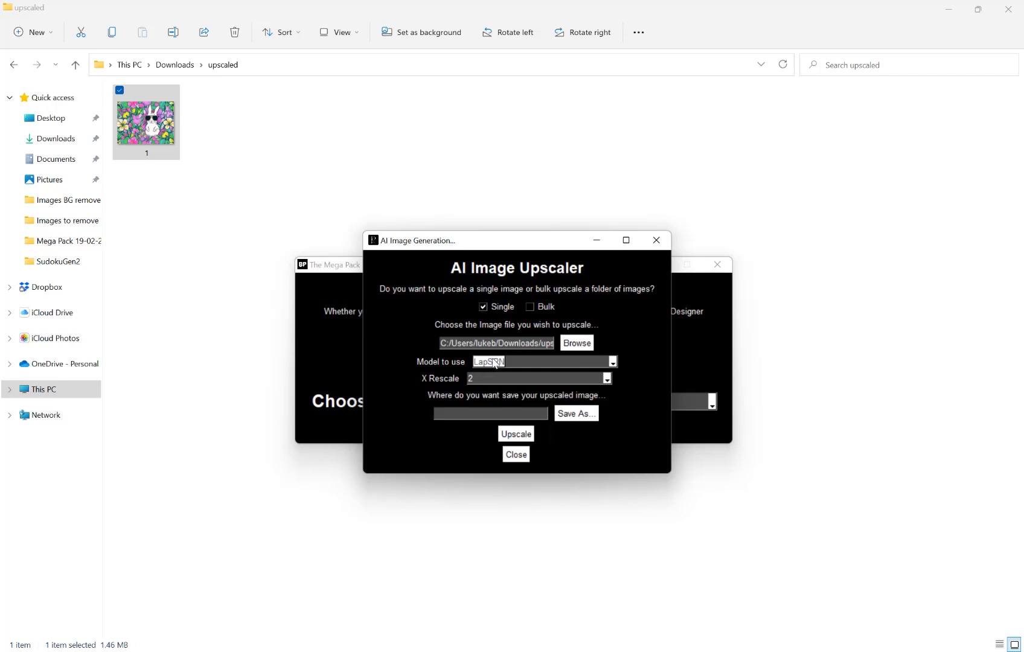
- Set the upscaling model to EDSR and the rescale factor to 4
{"action": "left_click", "coordinate": [492, 363]}
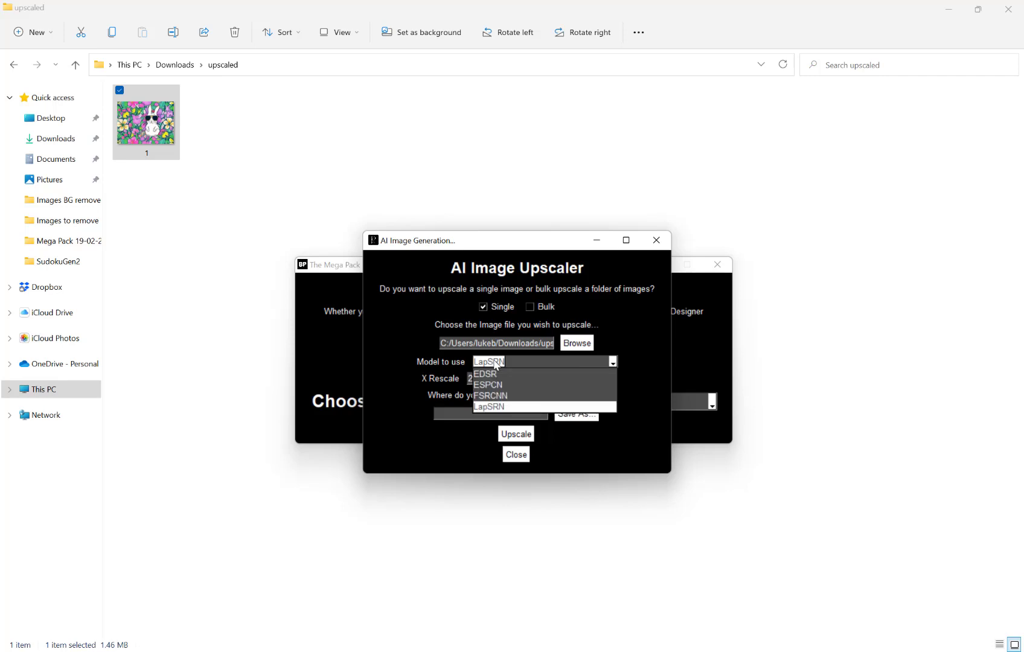
{"action": "left_click", "coordinate": [531, 374]}
{"action": "left_click", "coordinate": [513, 378]}
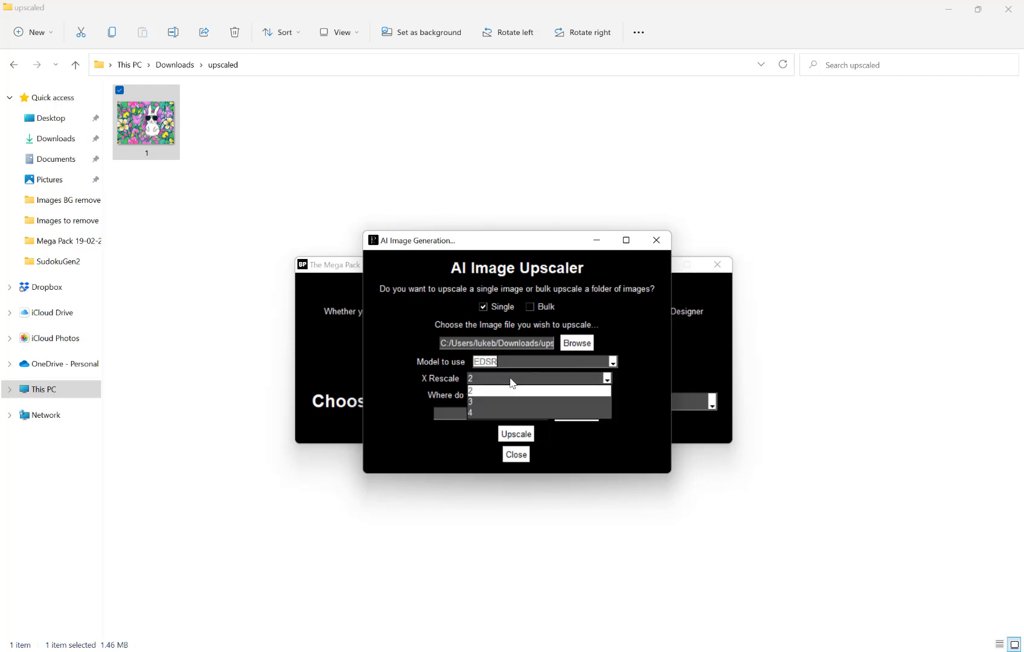
{"action": "left_click", "coordinate": [500, 413]}
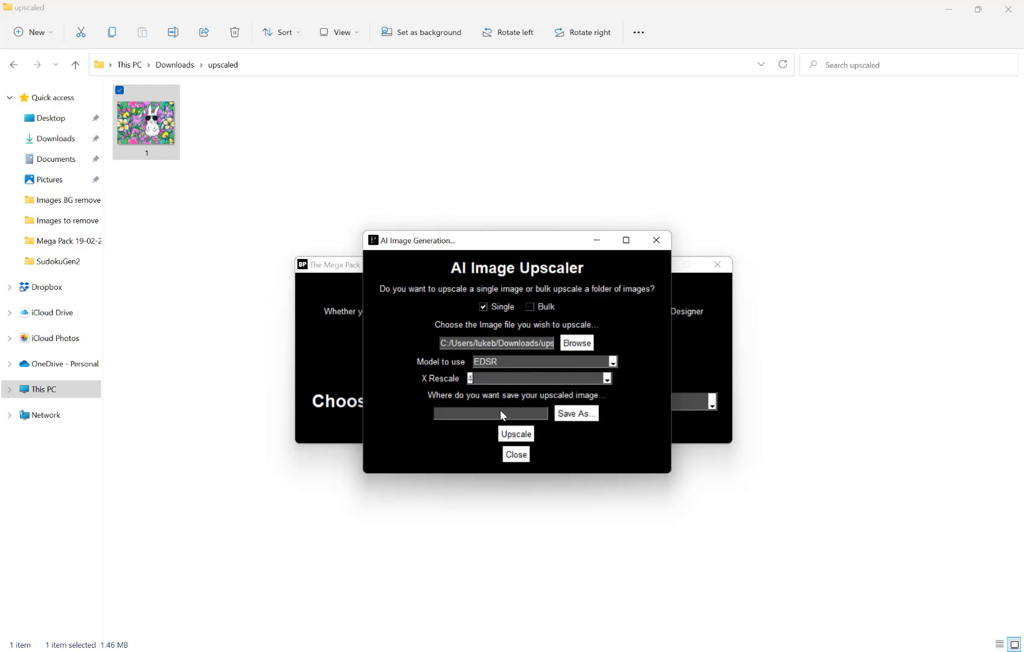
- Name the output PNG edsr in the upscaled folder, run the upscale, and dismiss the completion message
{"action": "left_click", "coordinate": [575, 414]}
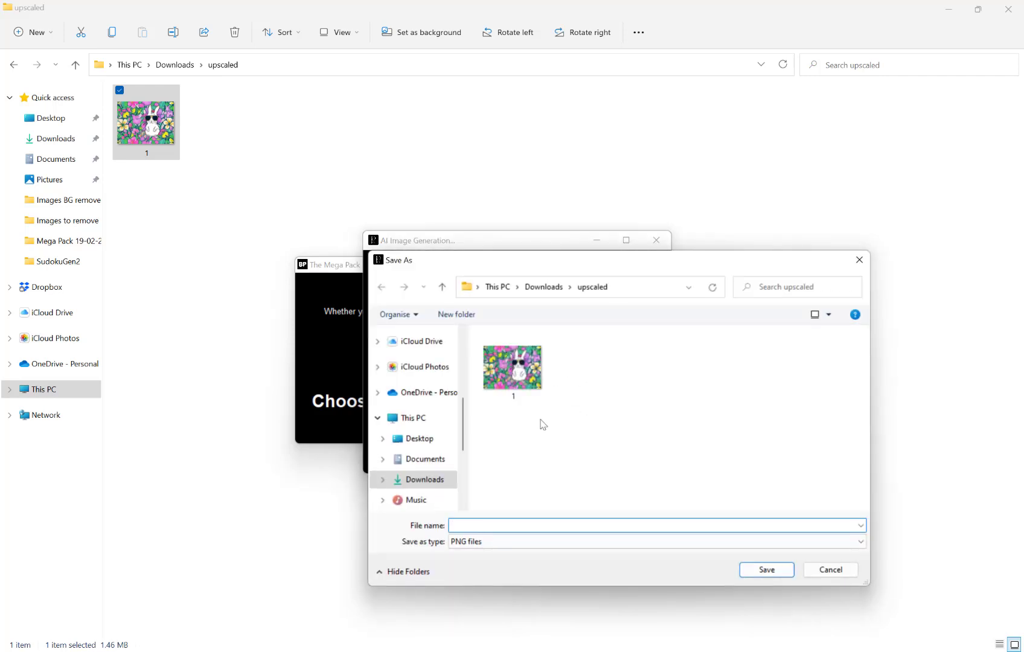
{"action": "type", "text": "edsr"}
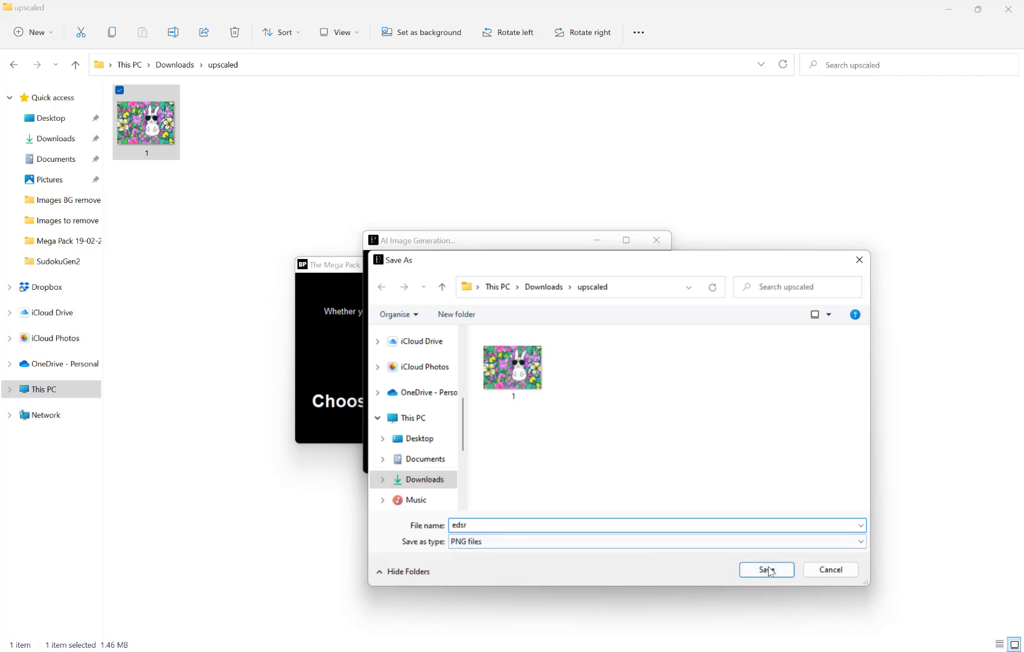
{"action": "left_click", "coordinate": [768, 570]}
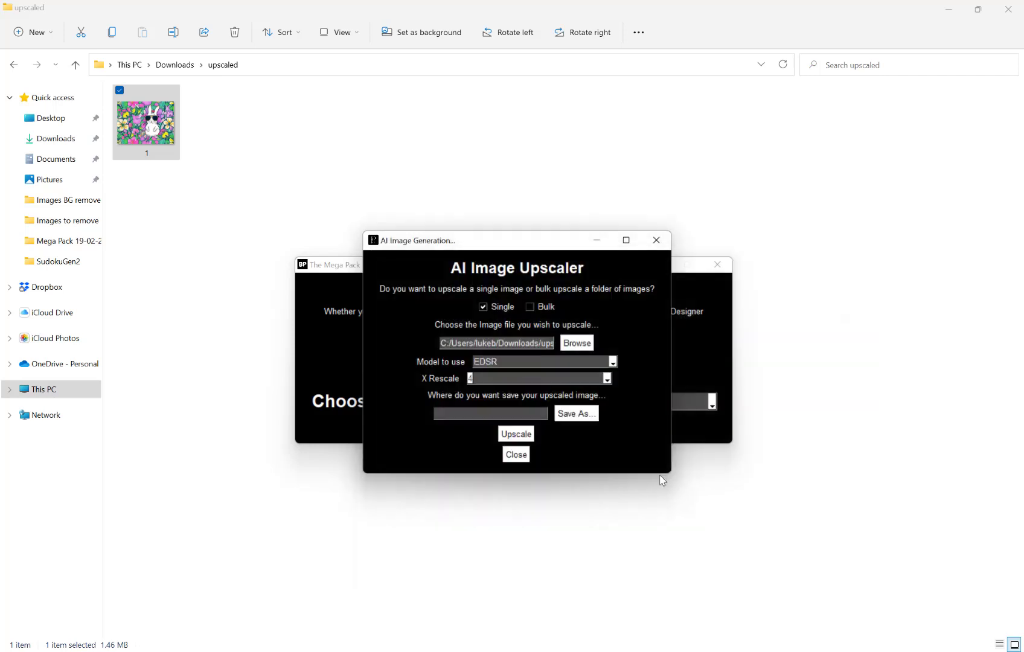
{"action": "left_click", "coordinate": [522, 436]}
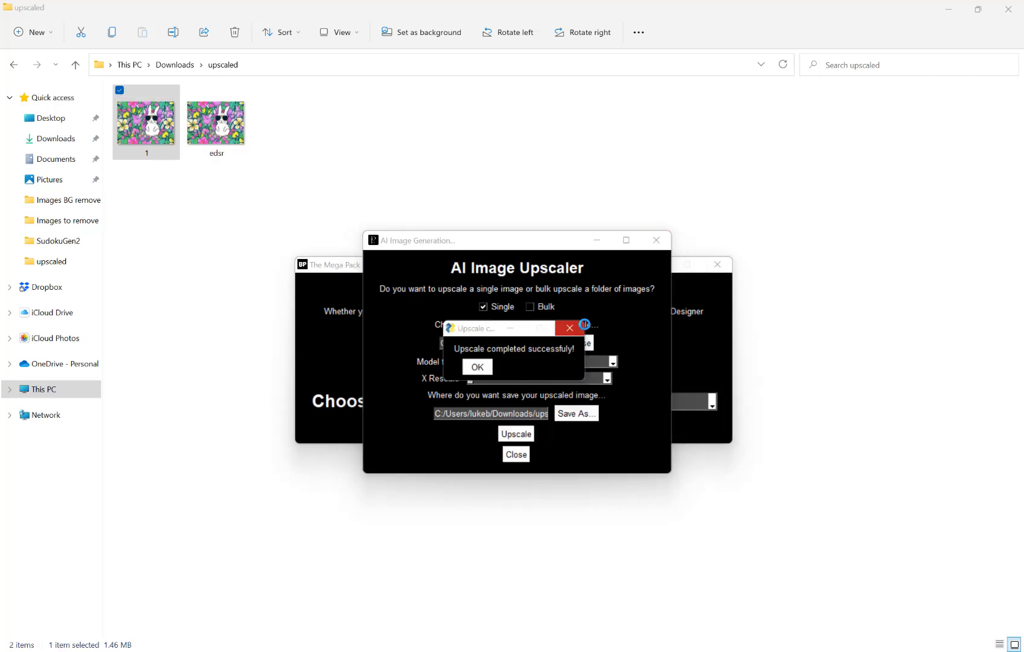
{"action": "left_click", "coordinate": [483, 368]}
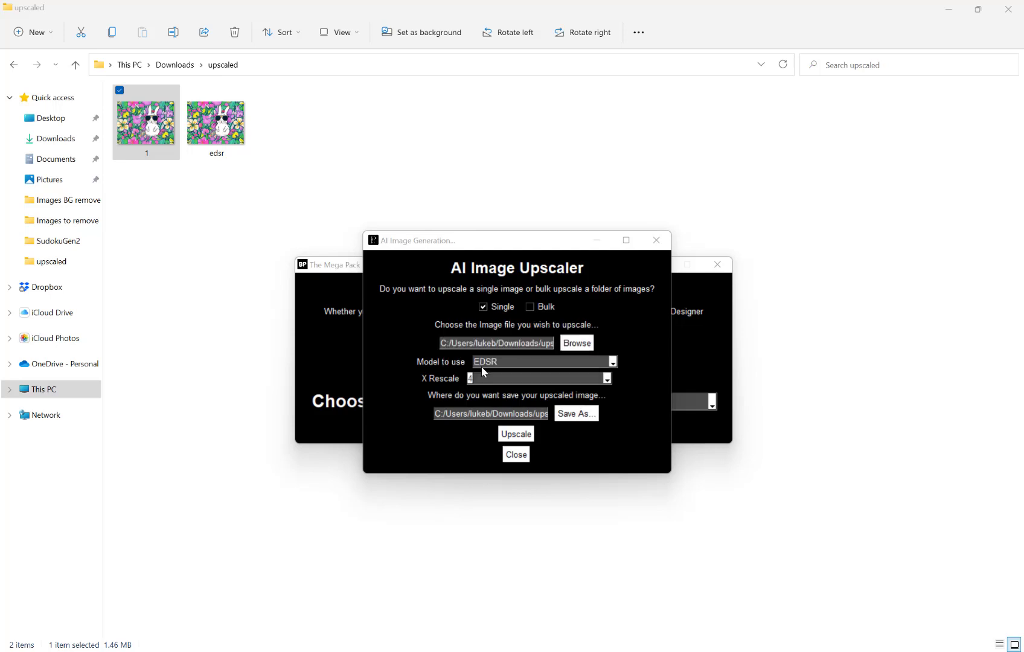
- Change the upscaling model to ESPCN and set its rescale factor to 4
{"action": "left_click", "coordinate": [527, 361]}
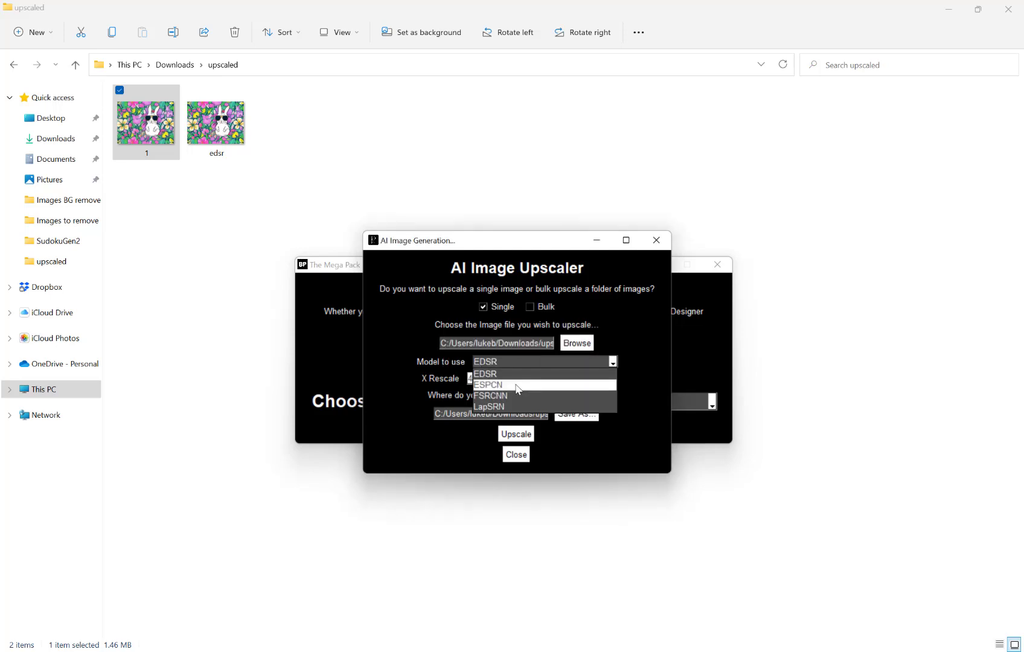
{"action": "left_click", "coordinate": [517, 385]}
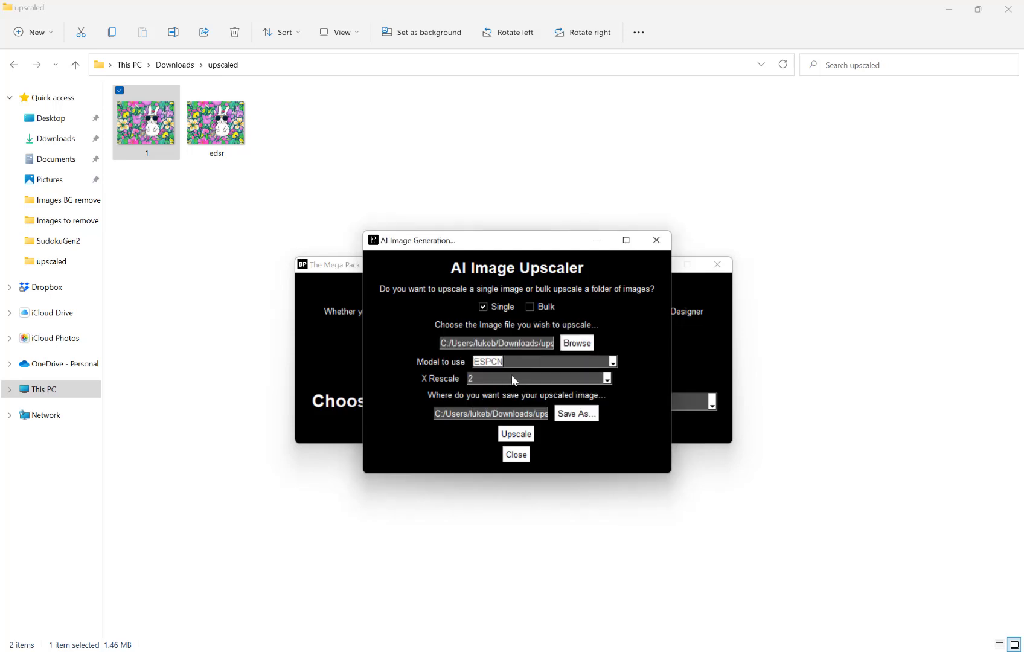
{"action": "left_click", "coordinate": [511, 379]}
{"action": "left_click", "coordinate": [490, 409]}
- Name the output PNG espcn in the upscaled folder, run the upscale, and dismiss the completion message
{"action": "left_click", "coordinate": [583, 416]}
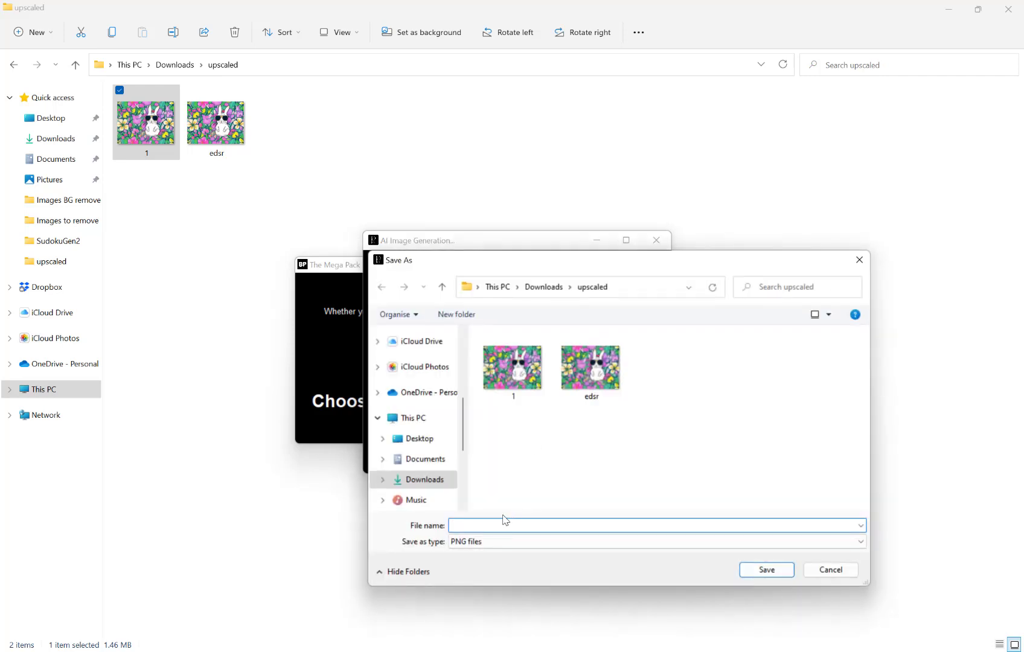
{"action": "type", "text": "espcn"}
{"action": "left_click", "coordinate": [759, 571]}
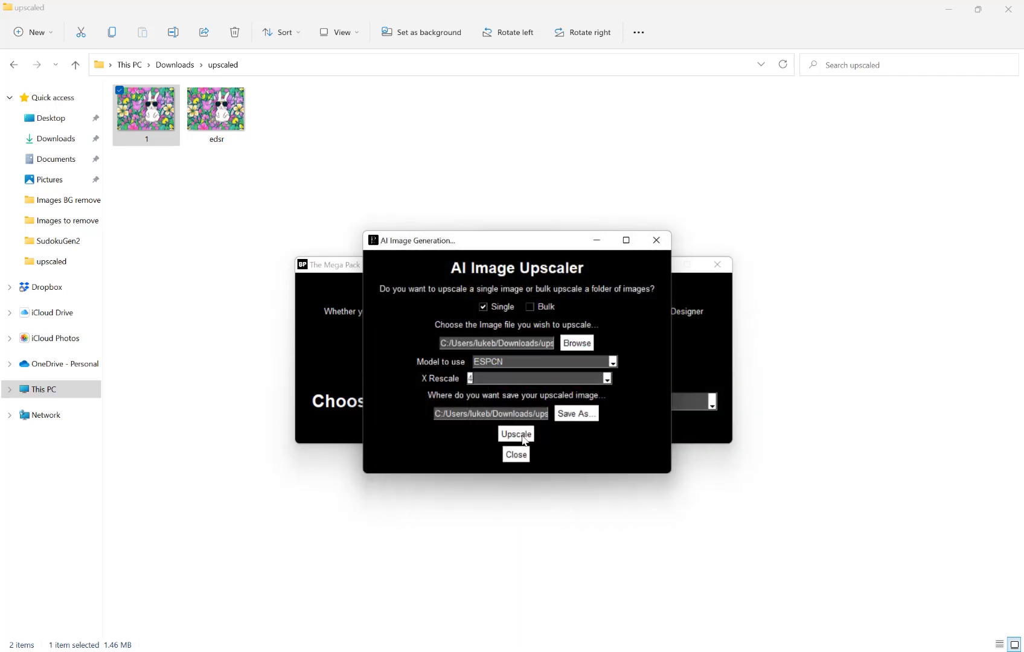
{"action": "left_click", "coordinate": [519, 434]}
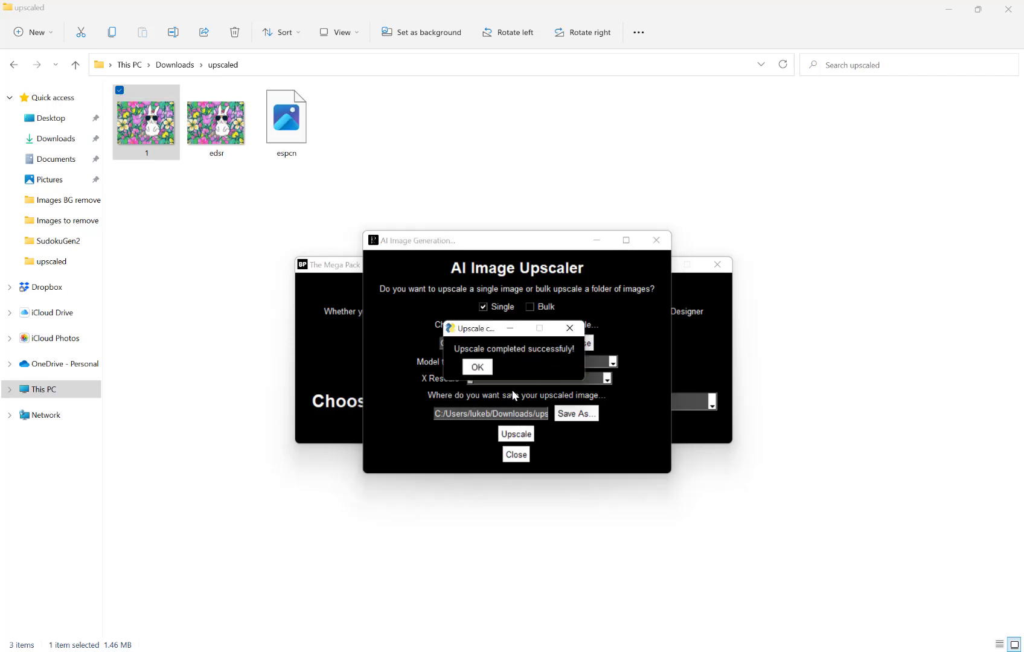
{"action": "left_click", "coordinate": [481, 367]}
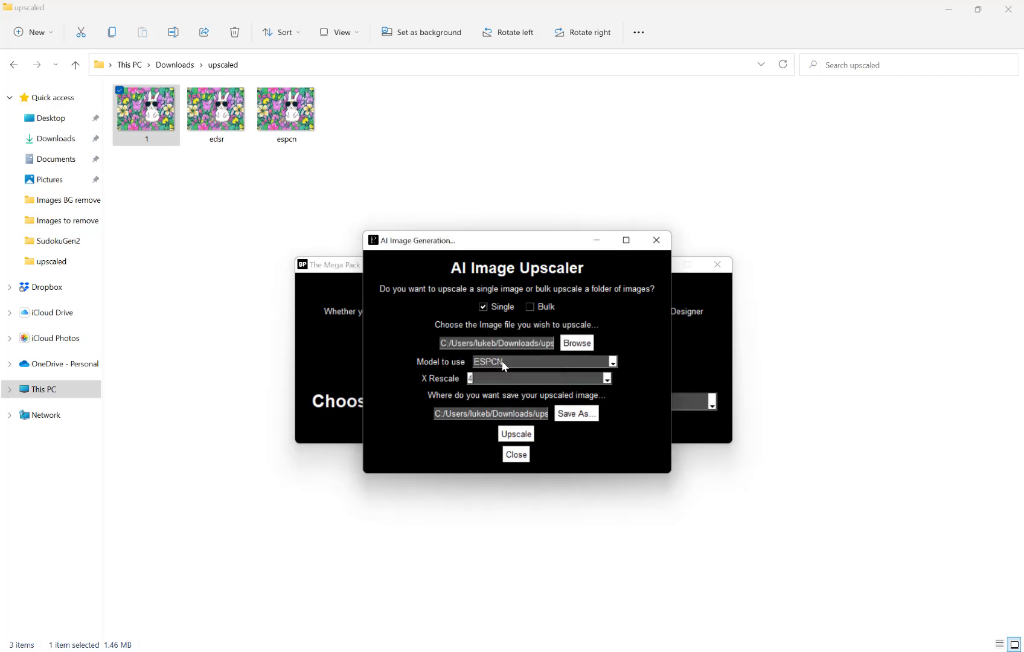
- Change the upscaling model to FSRCNN and raise its rescale factor above 2
{"action": "left_click", "coordinate": [502, 366]}
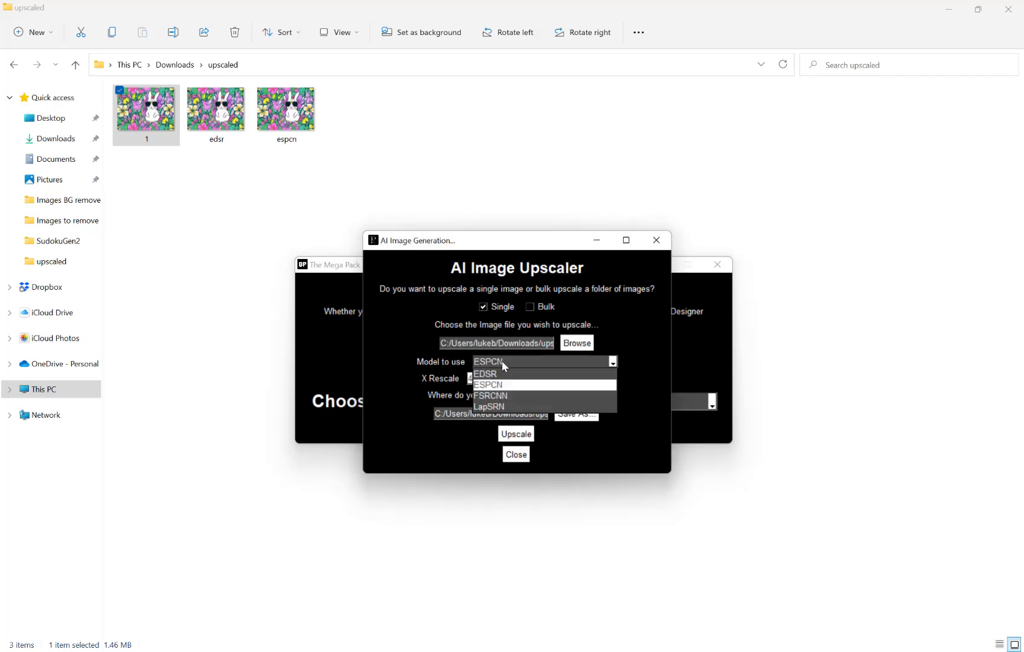
{"action": "left_click", "coordinate": [492, 396]}
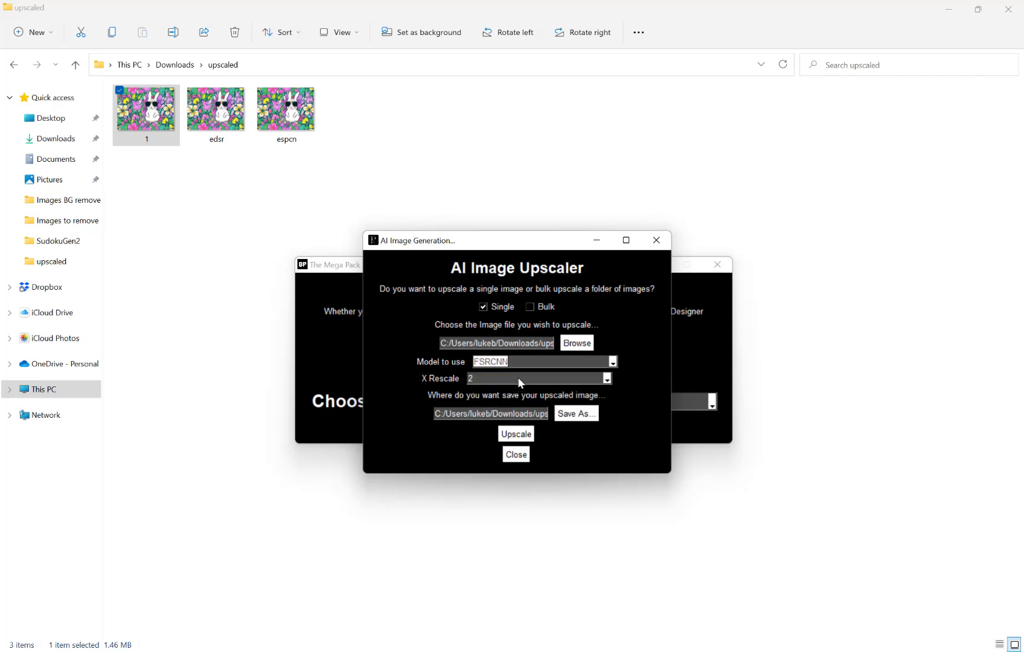
{"action": "left_click", "coordinate": [517, 380]}
{"action": "left_click", "coordinate": [513, 402]}
- Name the output PNG fsrcnn in the upscaled folder, run the upscale, and dismiss the completion message
{"action": "left_click", "coordinate": [576, 414]}
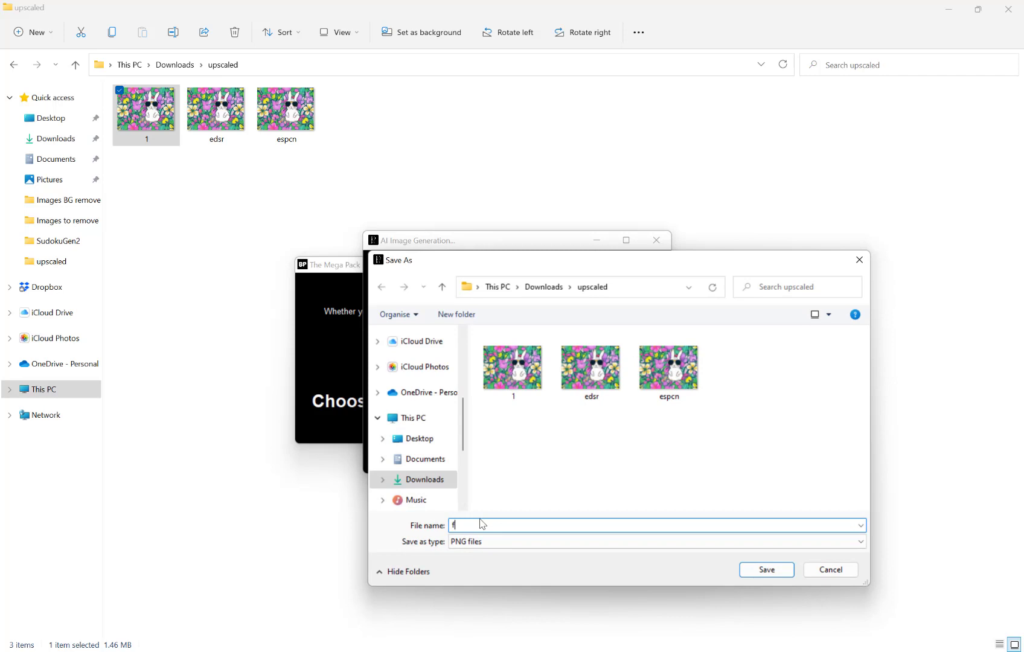
{"action": "type", "text": "fsrcnn"}
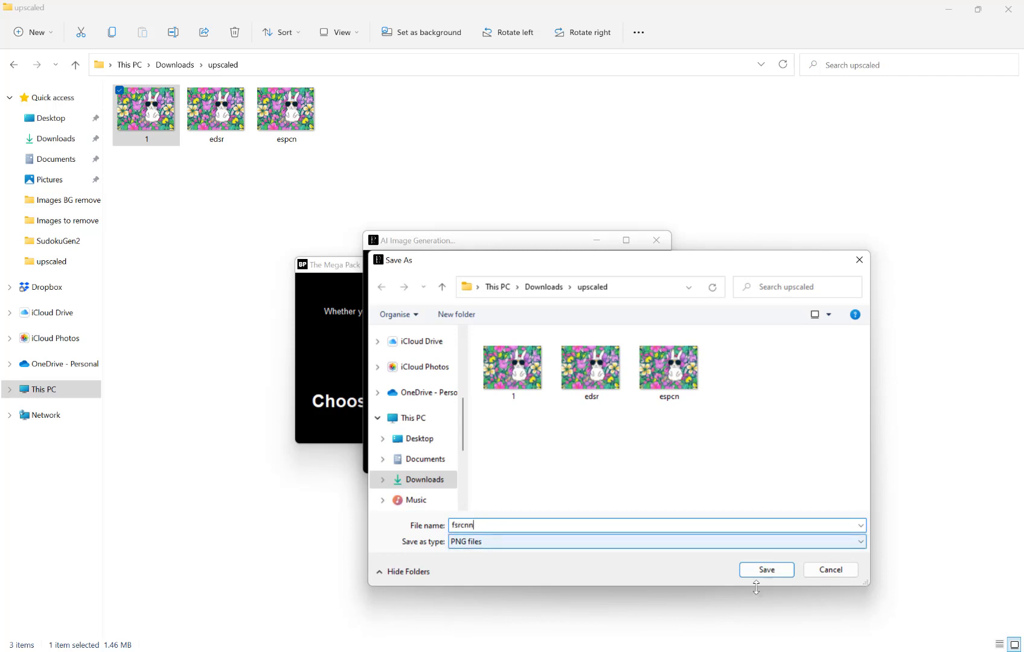
{"action": "left_click", "coordinate": [767, 569]}
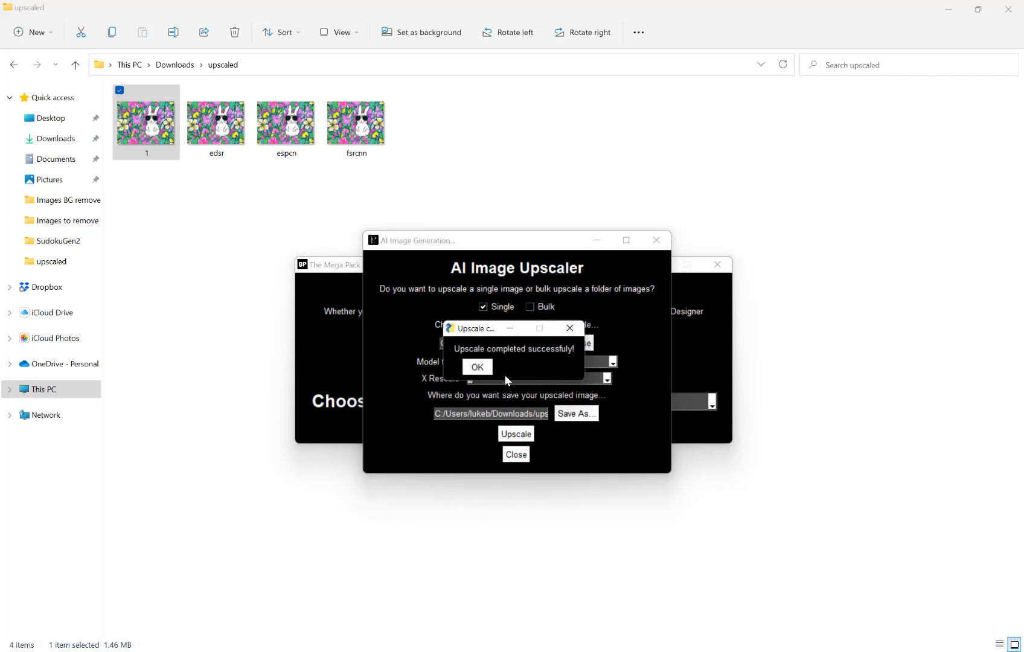
{"action": "left_click", "coordinate": [477, 365]}
- Change the upscaling model to LapSRN and set its rescale factor to 8
{"action": "left_click", "coordinate": [496, 361]}
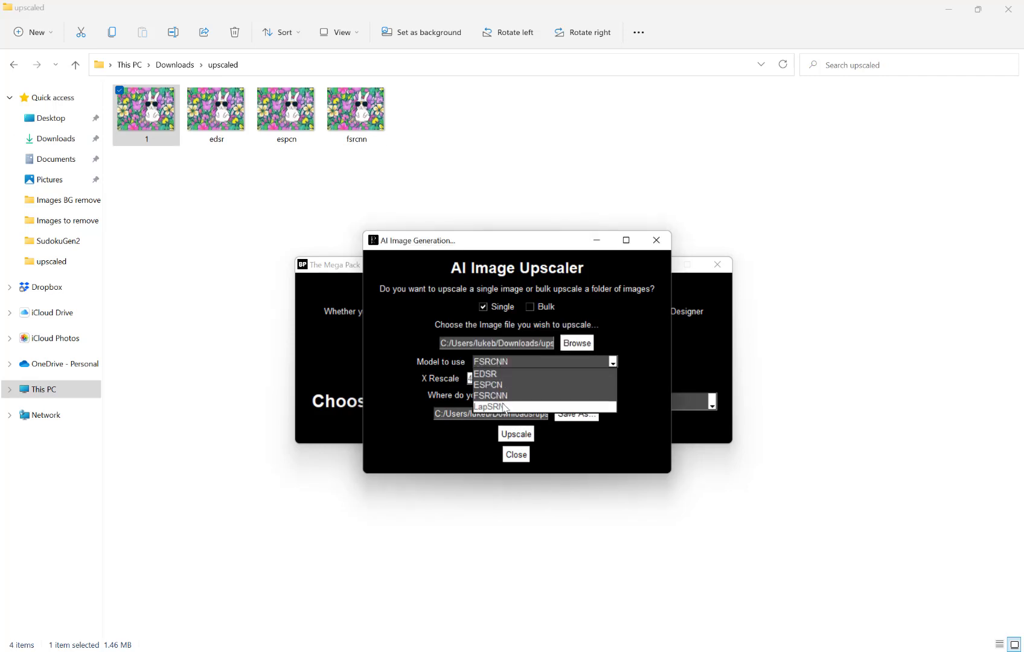
{"action": "left_click", "coordinate": [504, 407]}
{"action": "left_click", "coordinate": [506, 379]}
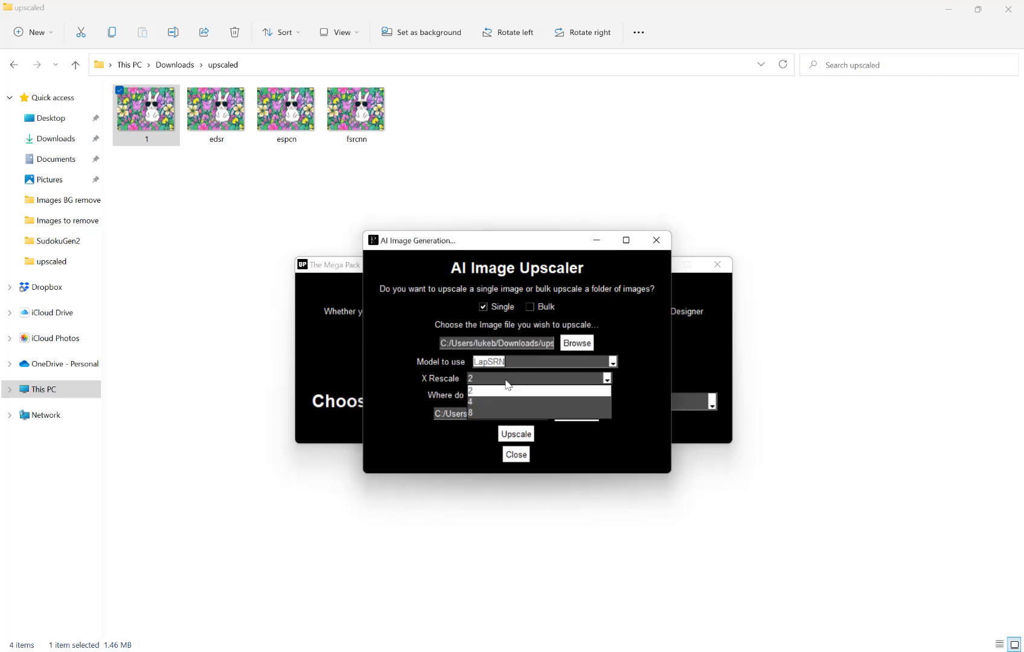
{"action": "left_click", "coordinate": [496, 413]}
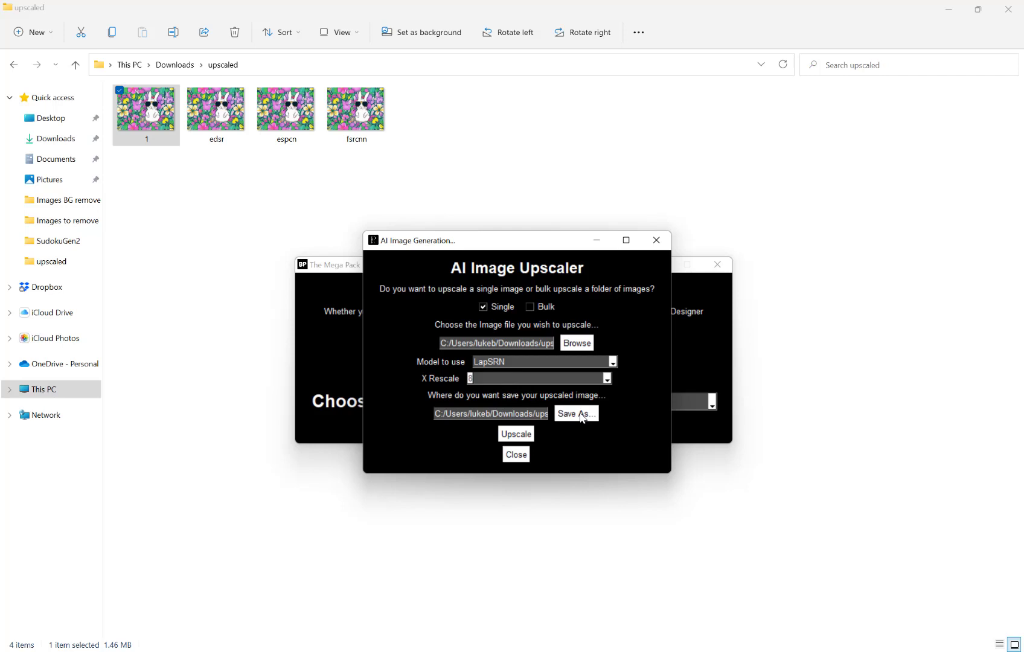
- Name the output PNG lapsrn in the upscaled folder, run the upscale, and dismiss the completion message
{"action": "left_click", "coordinate": [552, 413]}
{"action": "type", "text": "l"}
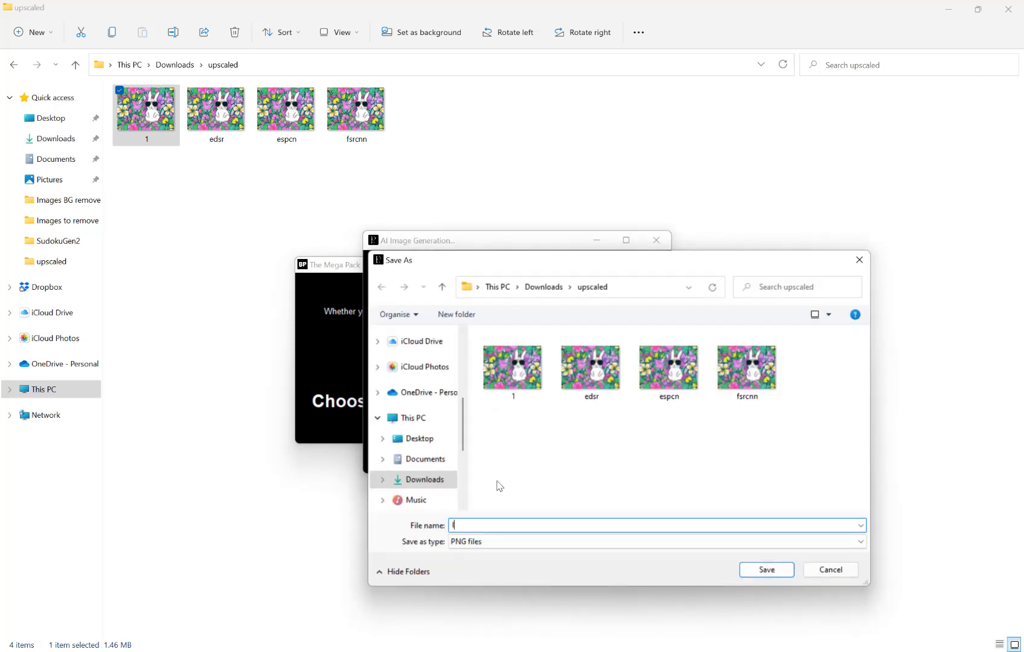
{"action": "type", "text": "apsrn"}
{"action": "left_click", "coordinate": [787, 567]}
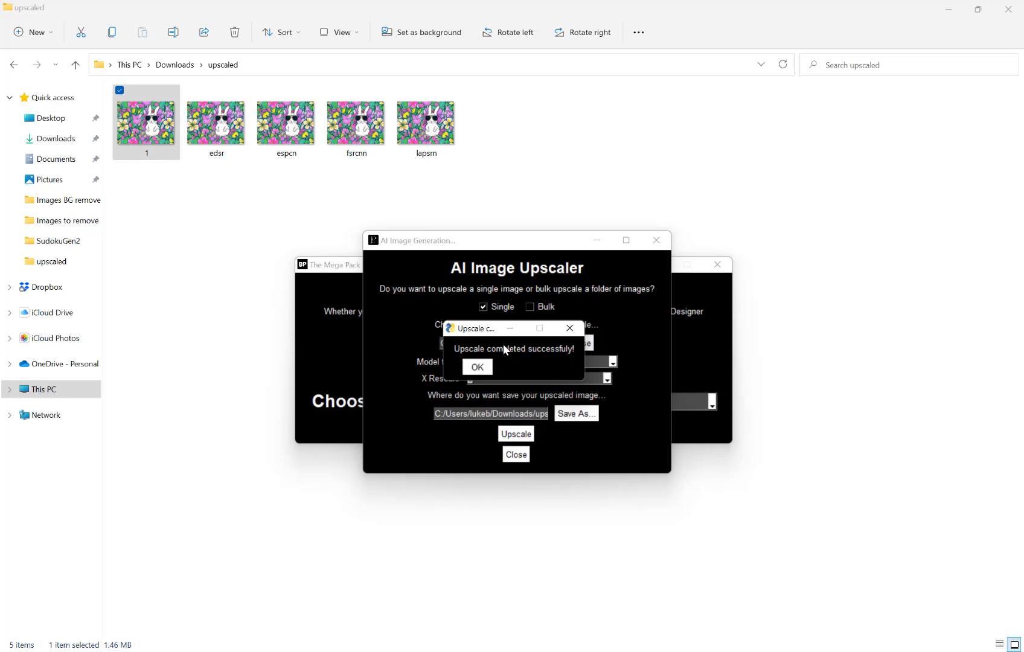
{"action": "left_click", "coordinate": [477, 367]}
- Open the original 1.png from the upscaled folder and examine the rabbit's sunglasses and ears at about 417% magnification
{"action": "left_click", "coordinate": [225, 244]}
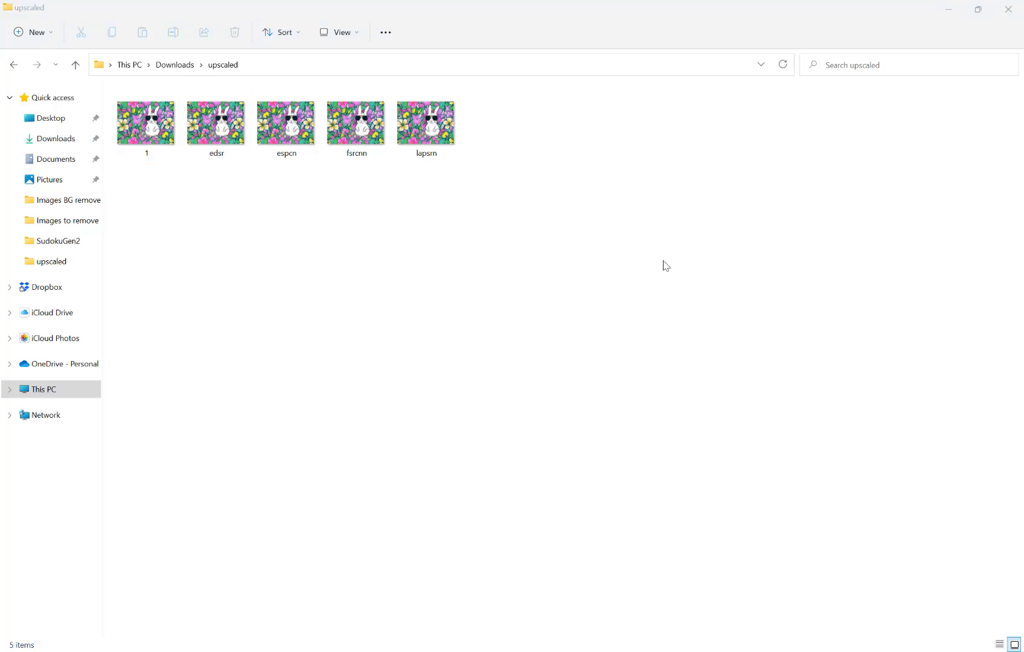
{"action": "left_click", "coordinate": [148, 140]}
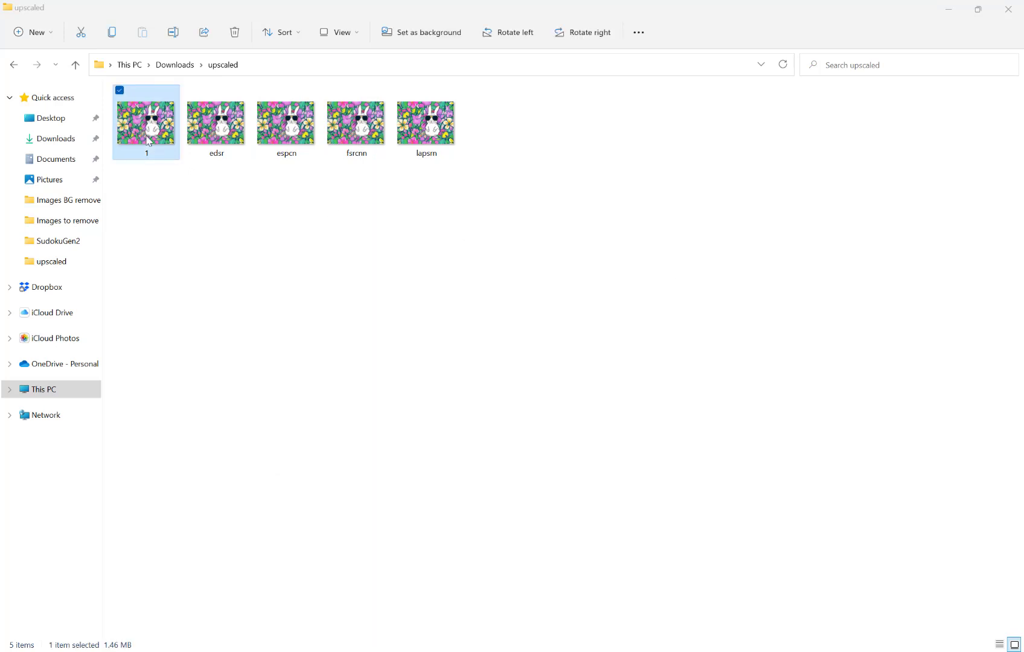
{"action": "double_click", "coordinate": [148, 140]}
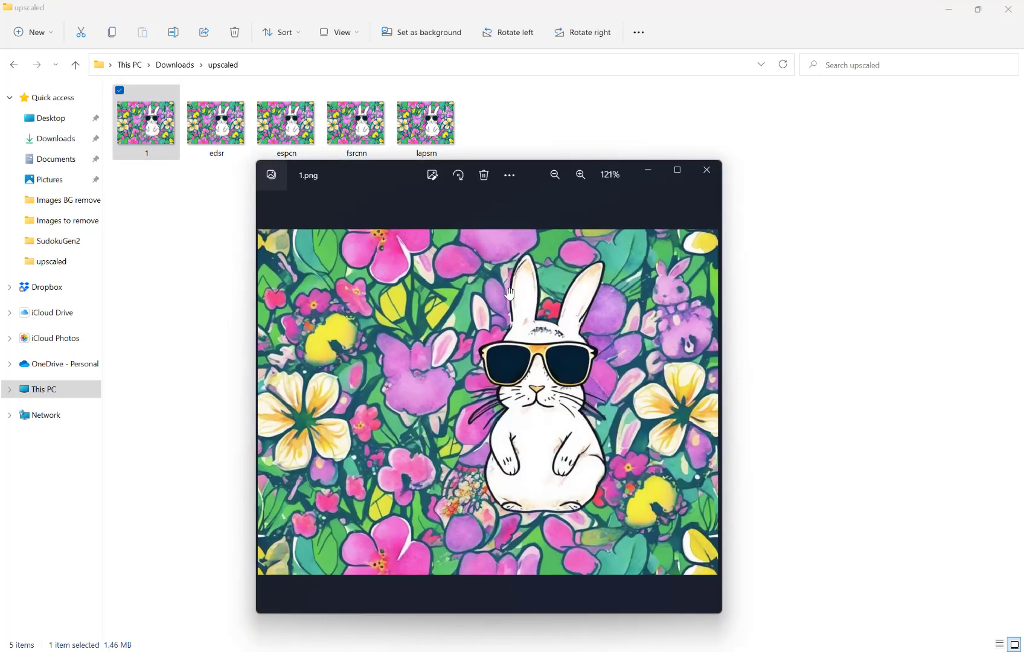
{"action": "scroll", "coordinate": [509, 293], "scroll_direction": "up", "scroll_amount": 5}
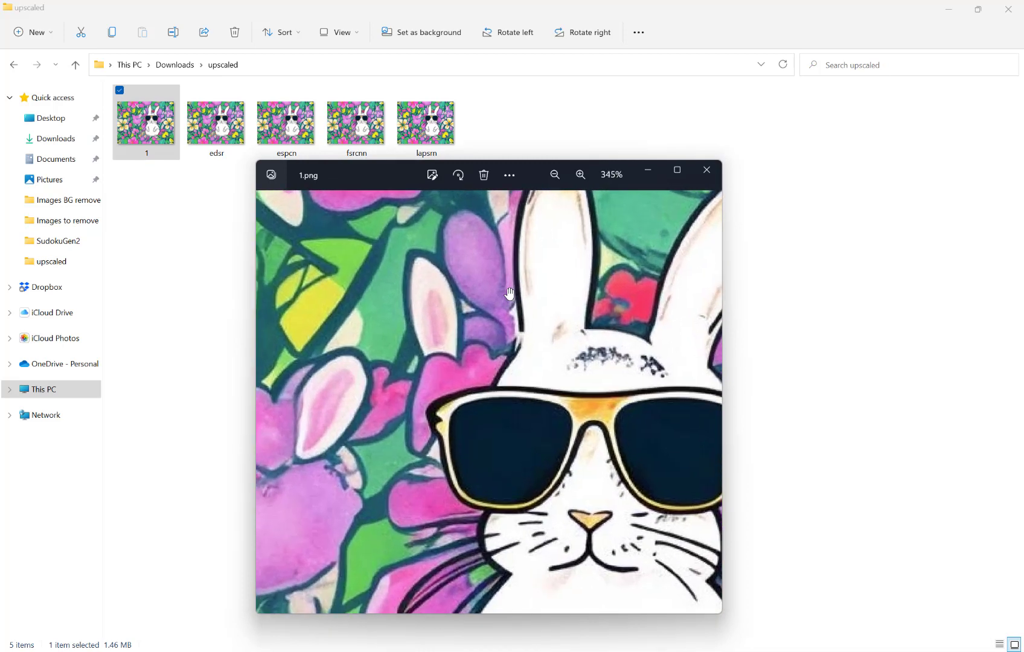
{"action": "scroll", "coordinate": [509, 293], "scroll_direction": "up", "scroll_amount": 2}
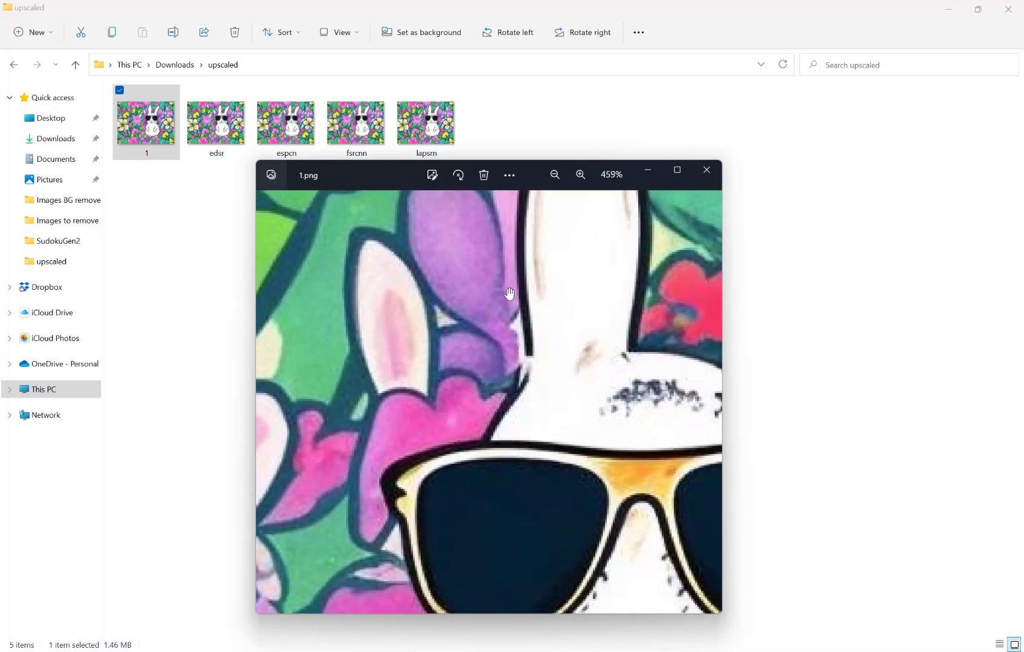
{"action": "scroll", "coordinate": [509, 293], "scroll_direction": "down", "scroll_amount": 1}
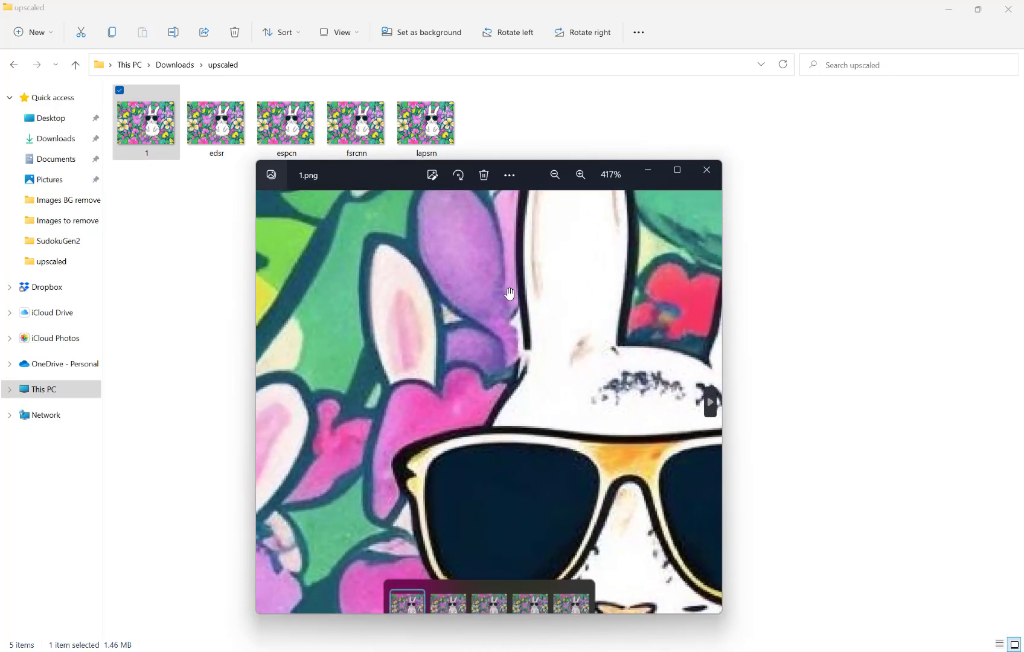
- Open edsr.png over the original and examine the rabbit's face and surrounding flowers at 100% magnification
{"action": "double_click", "coordinate": [231, 121]}
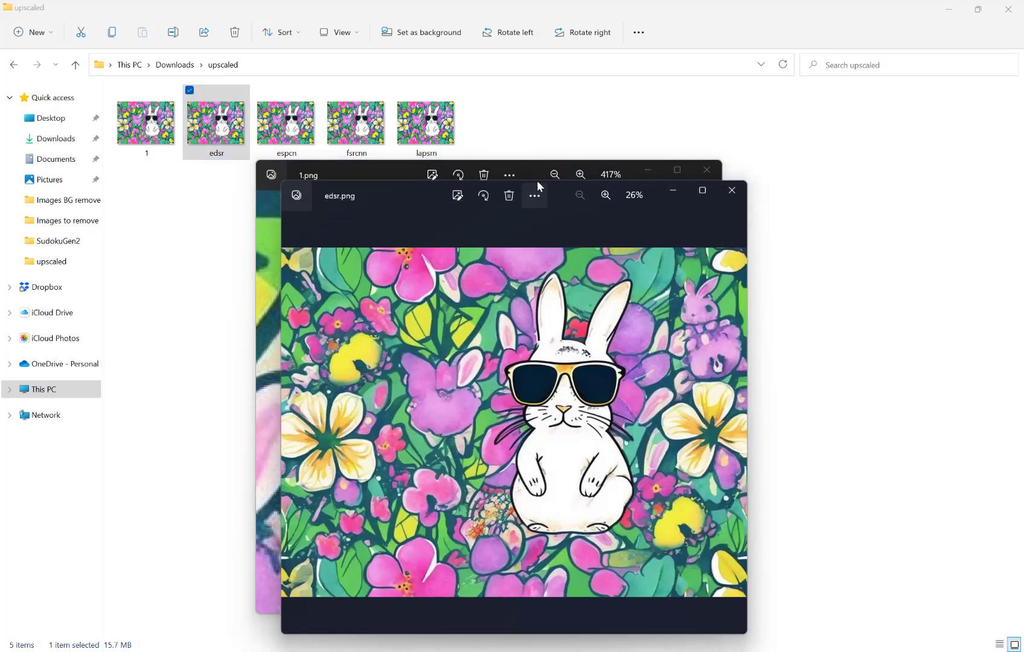
{"action": "scroll", "coordinate": [532, 333], "scroll_direction": "up", "scroll_amount": 5}
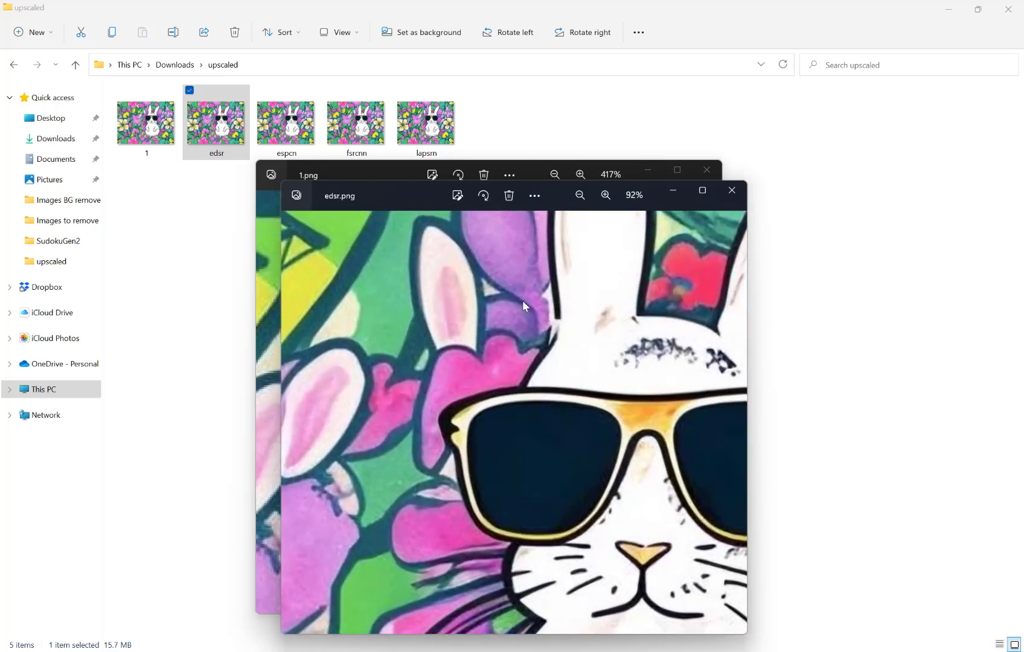
{"action": "scroll", "coordinate": [522, 300], "scroll_direction": "up", "scroll_amount": 1}
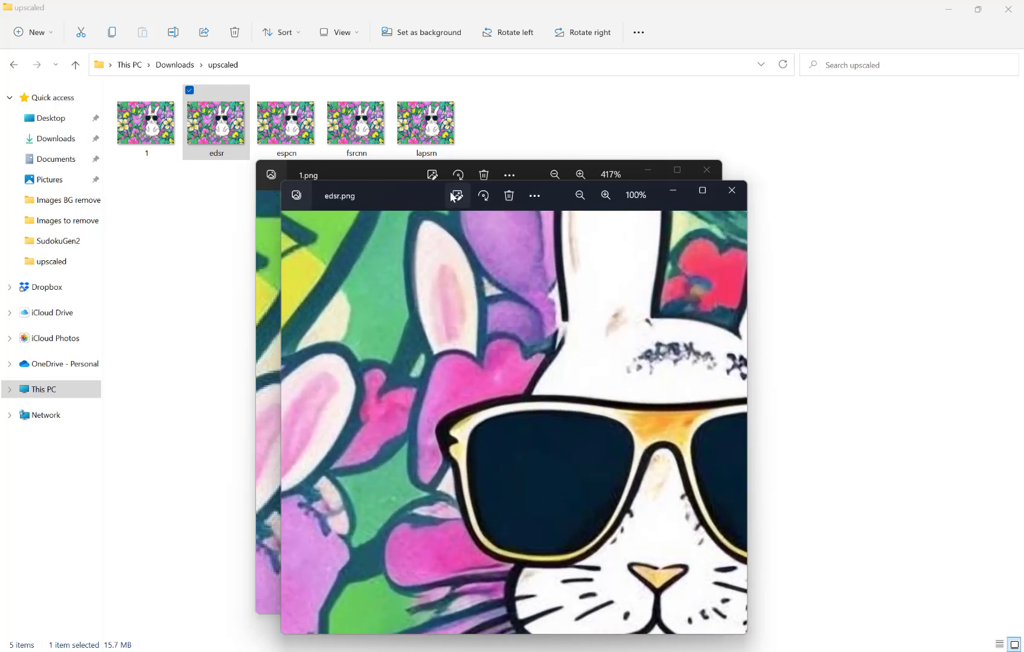
{"action": "left_click_drag", "start_coordinate": [384, 194], "coordinate": [487, 181]}
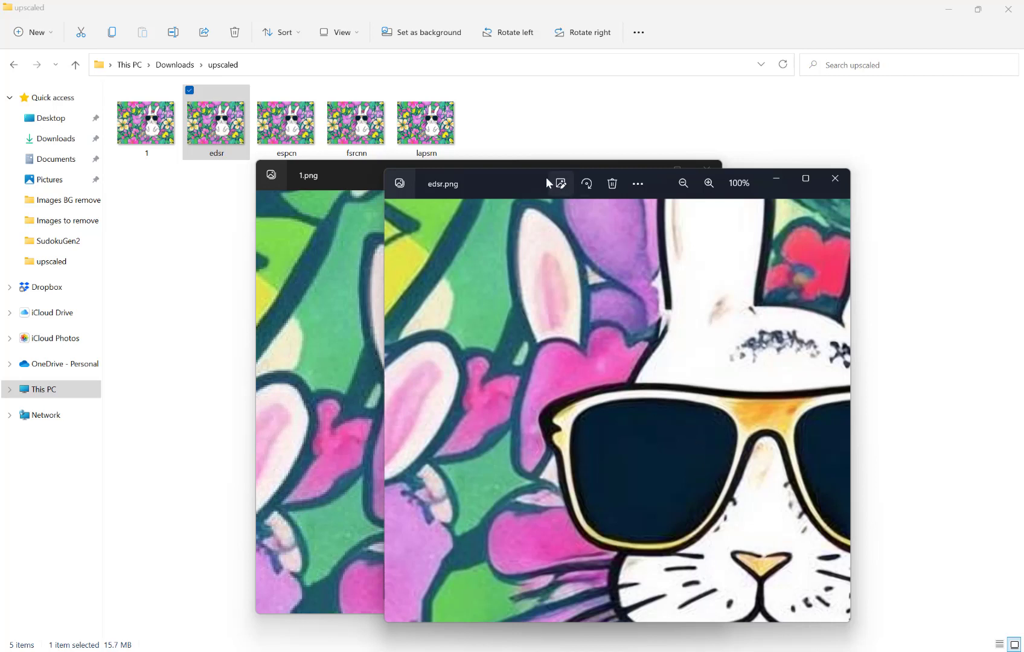
{"action": "left_click_drag", "start_coordinate": [537, 178], "coordinate": [446, 174]}
{"action": "left_click_drag", "start_coordinate": [631, 418], "coordinate": [500, 379]}
{"action": "left_click_drag", "start_coordinate": [573, 456], "coordinate": [450, 310]}
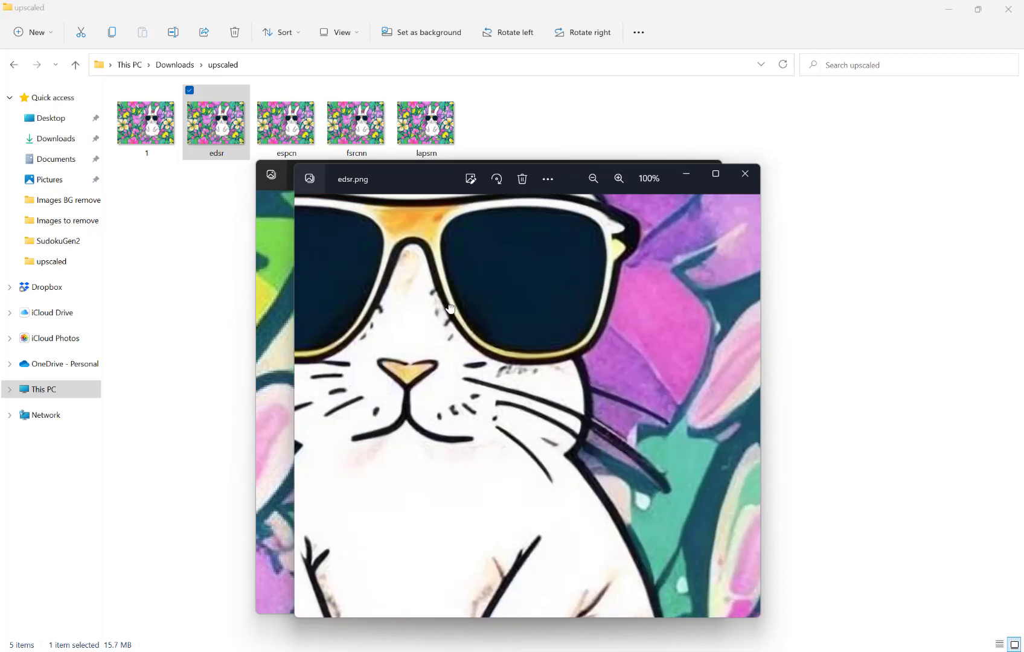
{"action": "left_click_drag", "start_coordinate": [667, 498], "coordinate": [440, 366]}
- Place edsr.png beside the original and examine the rabbit's body and the yellow flower in 1.png for comparison
{"action": "left_click_drag", "start_coordinate": [447, 169], "coordinate": [689, 138]}
{"action": "left_click_drag", "start_coordinate": [496, 414], "coordinate": [464, 361]}
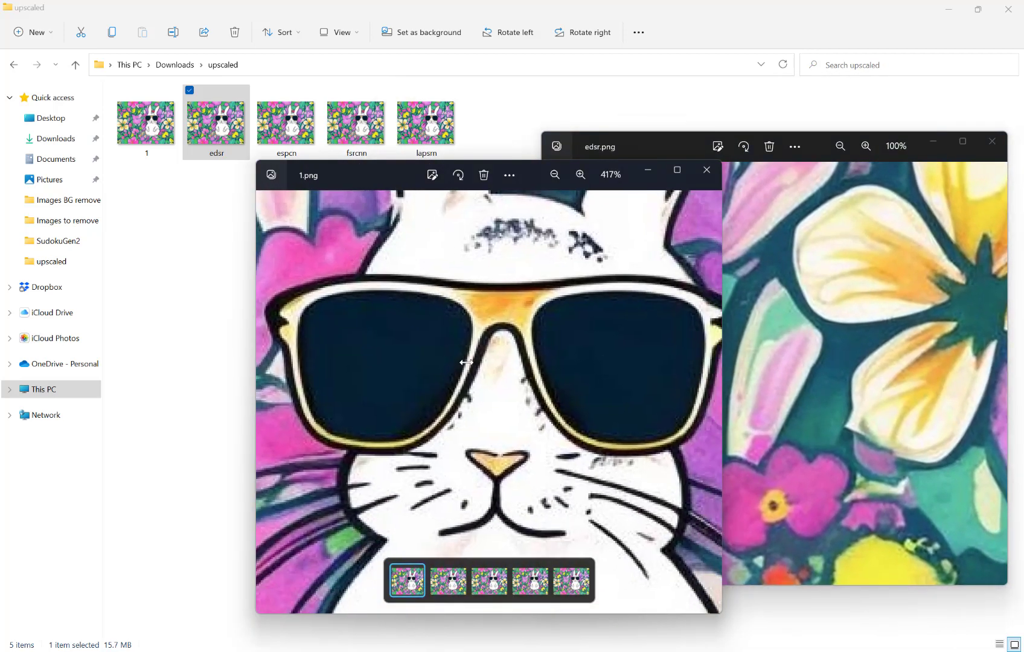
{"action": "left_click_drag", "start_coordinate": [578, 491], "coordinate": [447, 280]}
{"action": "left_click_drag", "start_coordinate": [600, 424], "coordinate": [479, 269]}
{"action": "left_click_drag", "start_coordinate": [580, 399], "coordinate": [505, 308]}
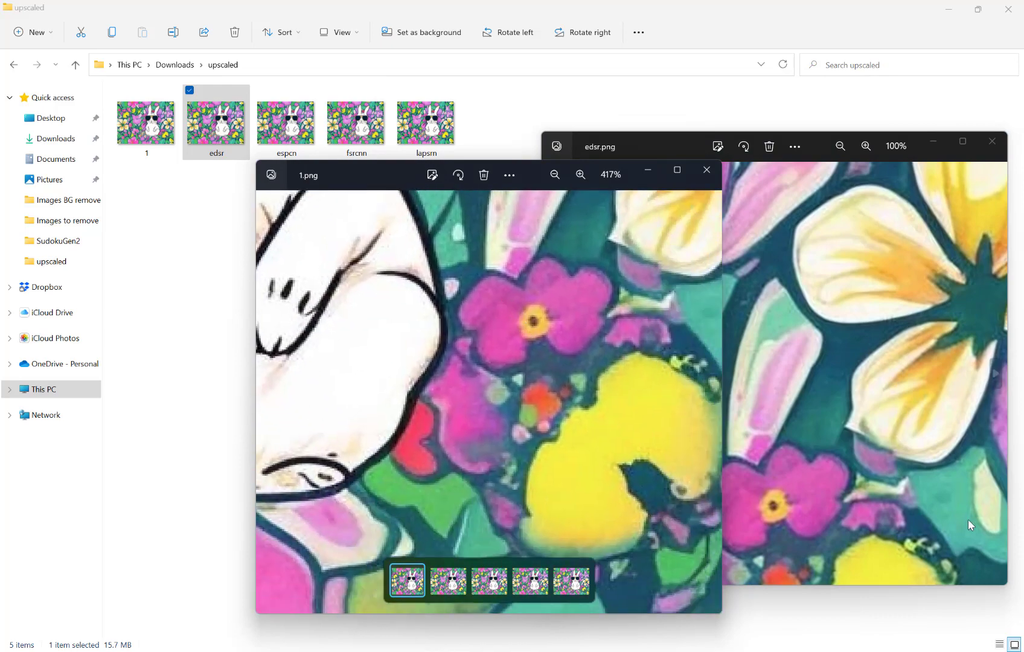
- Switch the edsr.png viewer to espcn.png, compare its yellow flower area at 100% with the original, and close that viewer
{"action": "left_click", "coordinate": [995, 374]}
{"action": "scroll", "coordinate": [878, 447], "scroll_direction": "up", "scroll_amount": 5}
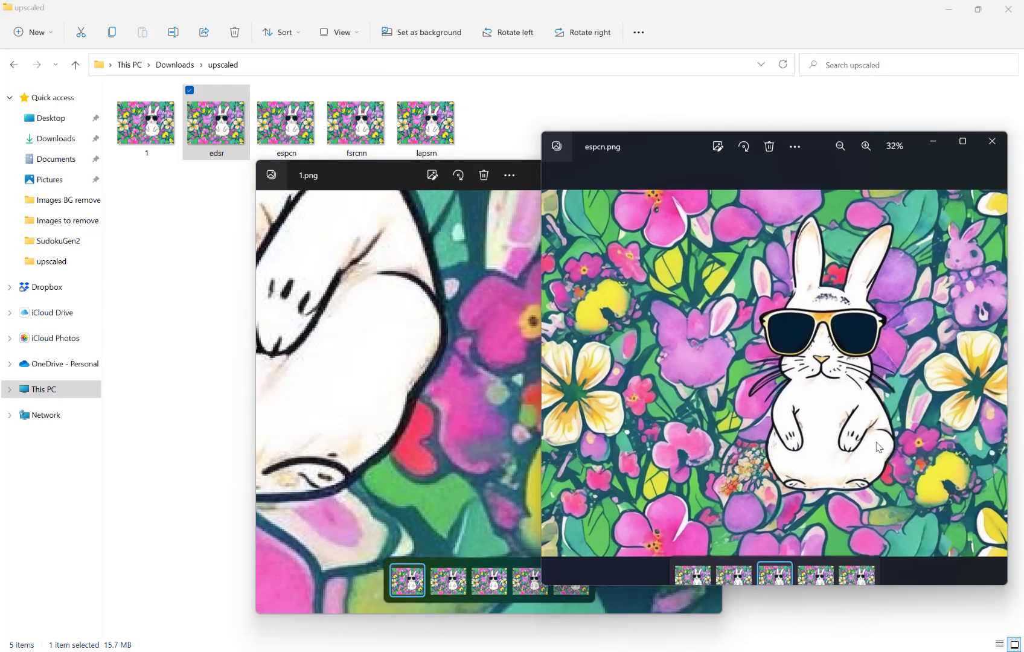
{"action": "scroll", "coordinate": [876, 447], "scroll_direction": "up", "scroll_amount": 4}
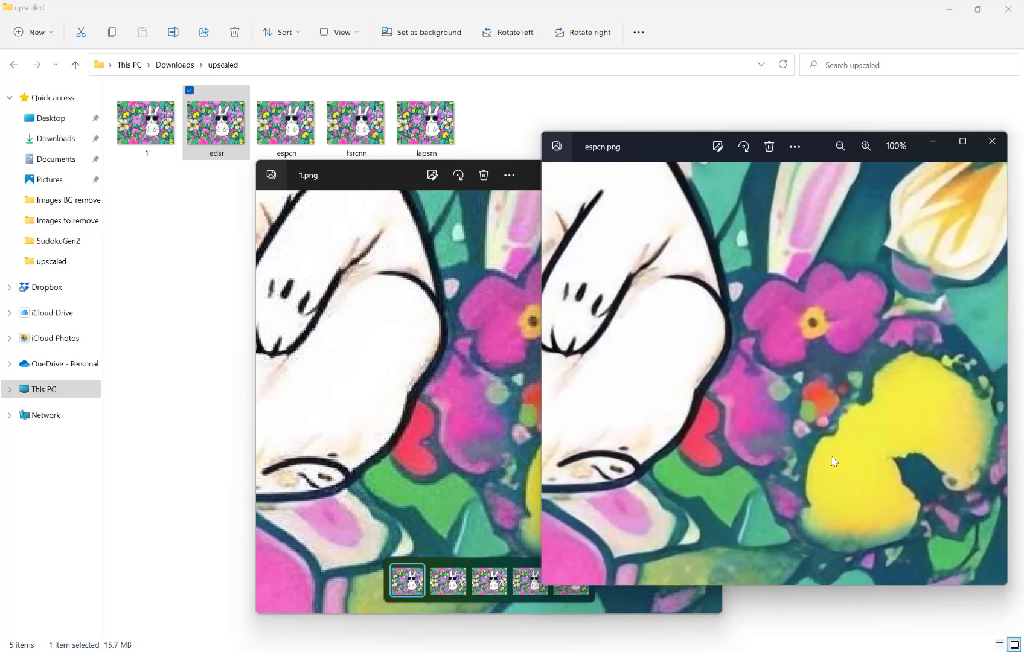
{"action": "left_click_drag", "start_coordinate": [897, 455], "coordinate": [715, 421]}
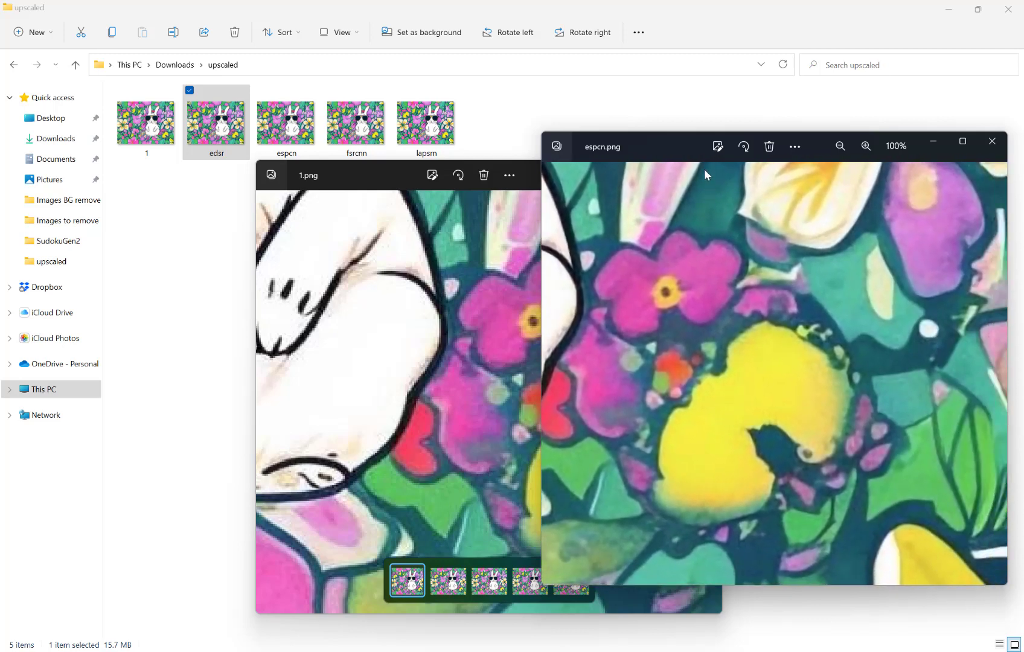
{"action": "left_click_drag", "start_coordinate": [661, 150], "coordinate": [681, 91]}
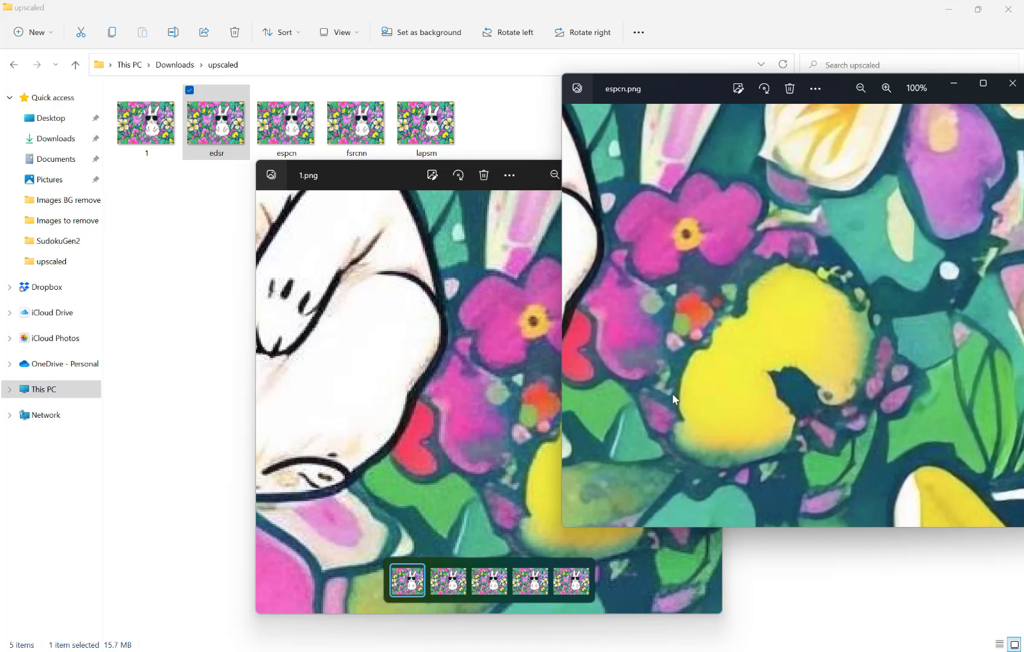
{"action": "left_click_drag", "start_coordinate": [669, 437], "coordinate": [766, 442]}
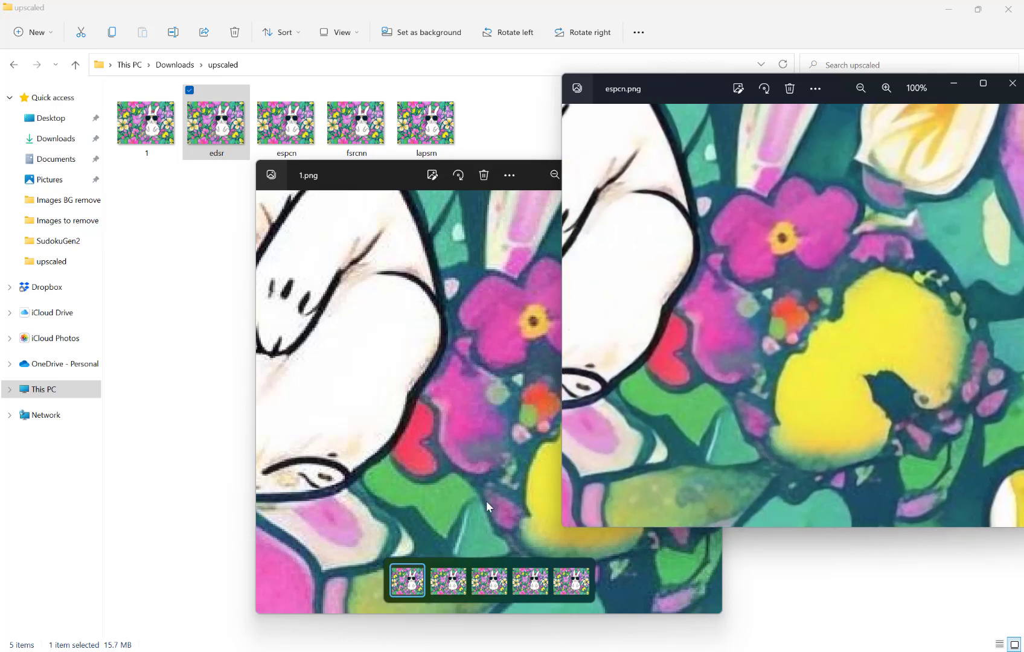
{"action": "left_click", "coordinate": [1012, 83]}
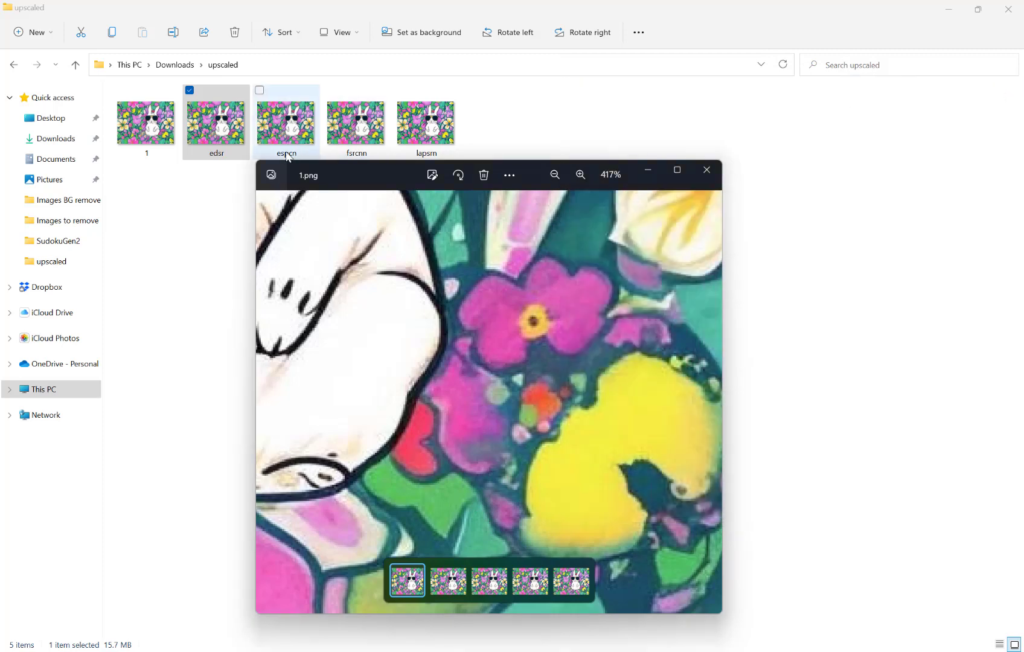
- Reopen espcn.png from the folder beside the original and examine the purple rabbit-shaped flower at 110% magnification
{"action": "left_click", "coordinate": [307, 121]}
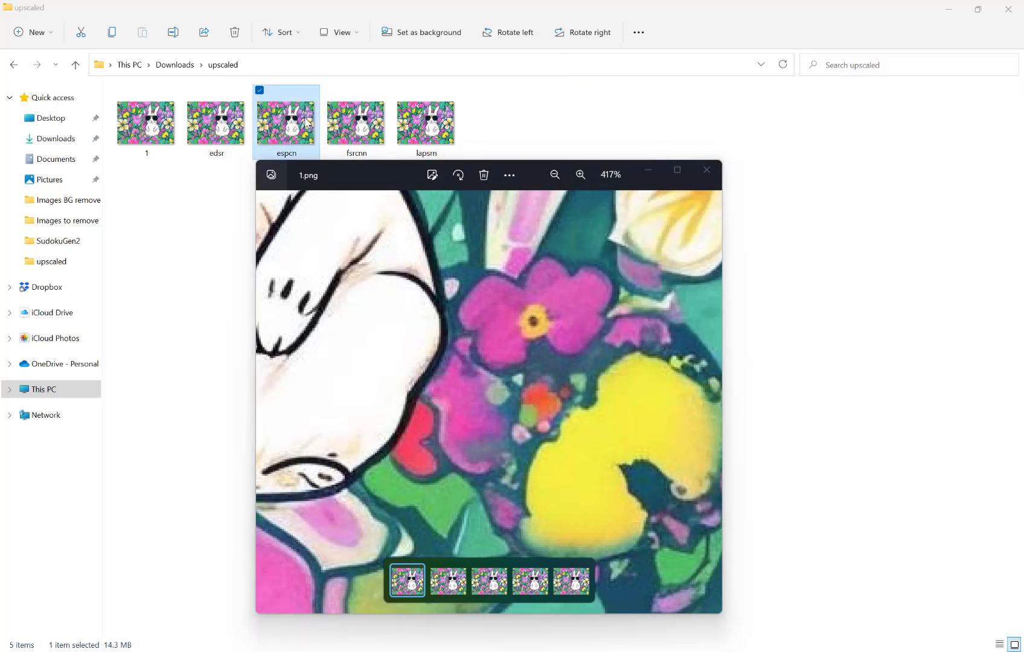
{"action": "double_click", "coordinate": [307, 120]}
{"action": "left_click_drag", "start_coordinate": [390, 199], "coordinate": [652, 172]}
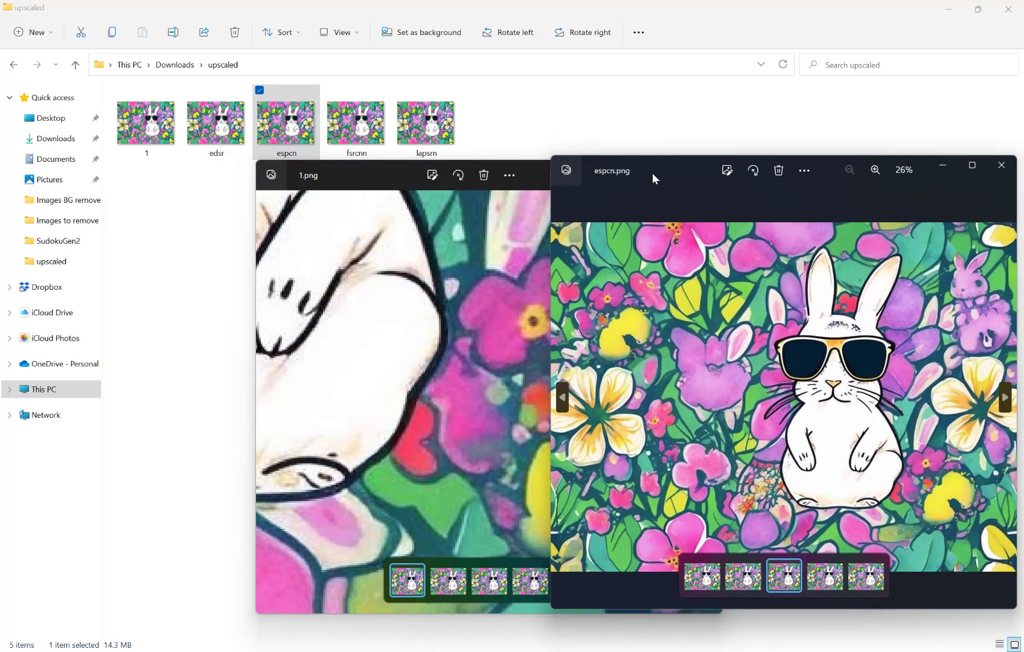
{"action": "scroll", "coordinate": [654, 414], "scroll_direction": "up", "scroll_amount": 4}
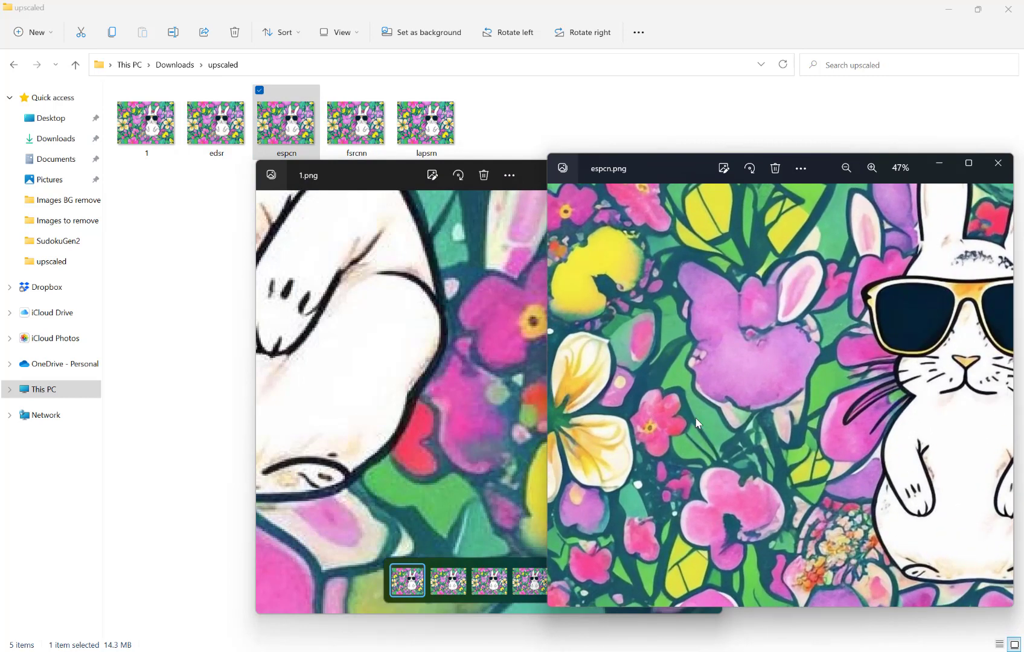
{"action": "scroll", "coordinate": [701, 411], "scroll_direction": "up", "scroll_amount": 5}
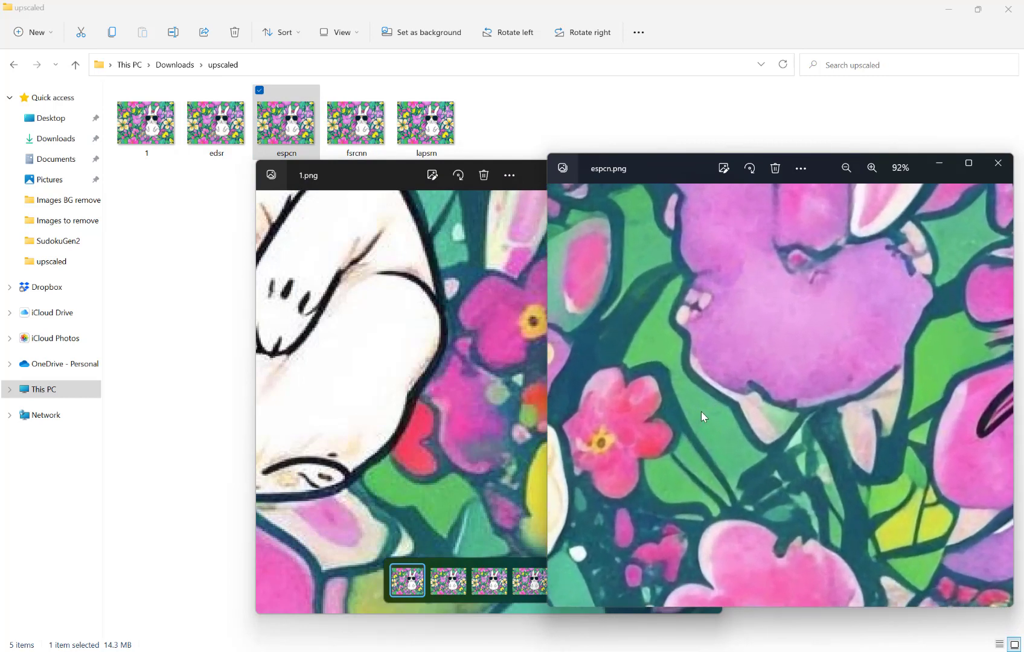
{"action": "scroll", "coordinate": [701, 411], "scroll_direction": "up", "scroll_amount": 2}
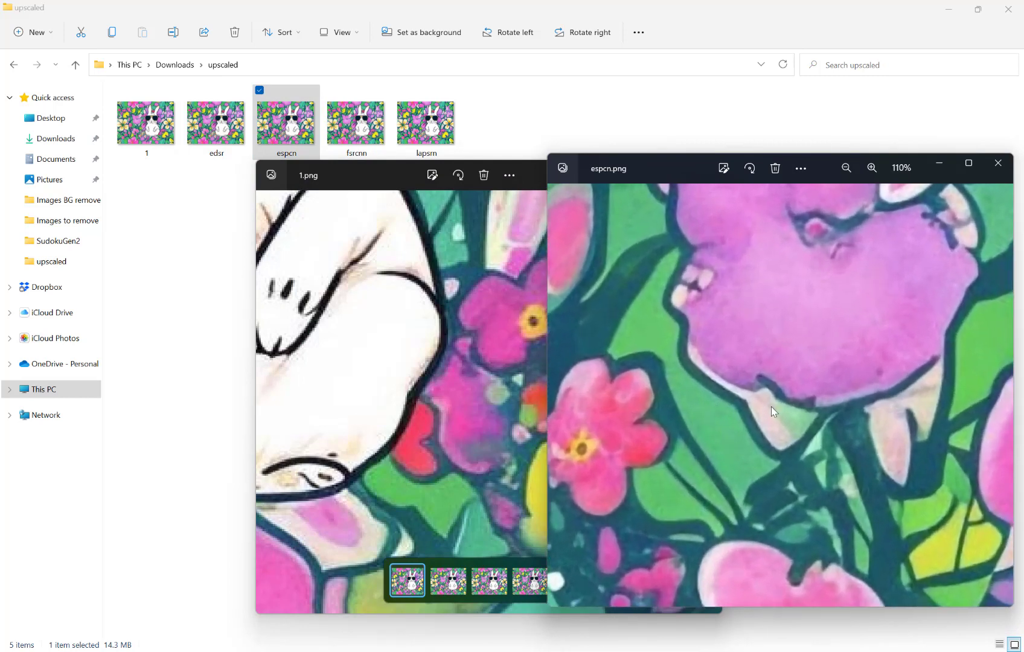
{"action": "left_click_drag", "start_coordinate": [830, 404], "coordinate": [801, 423]}
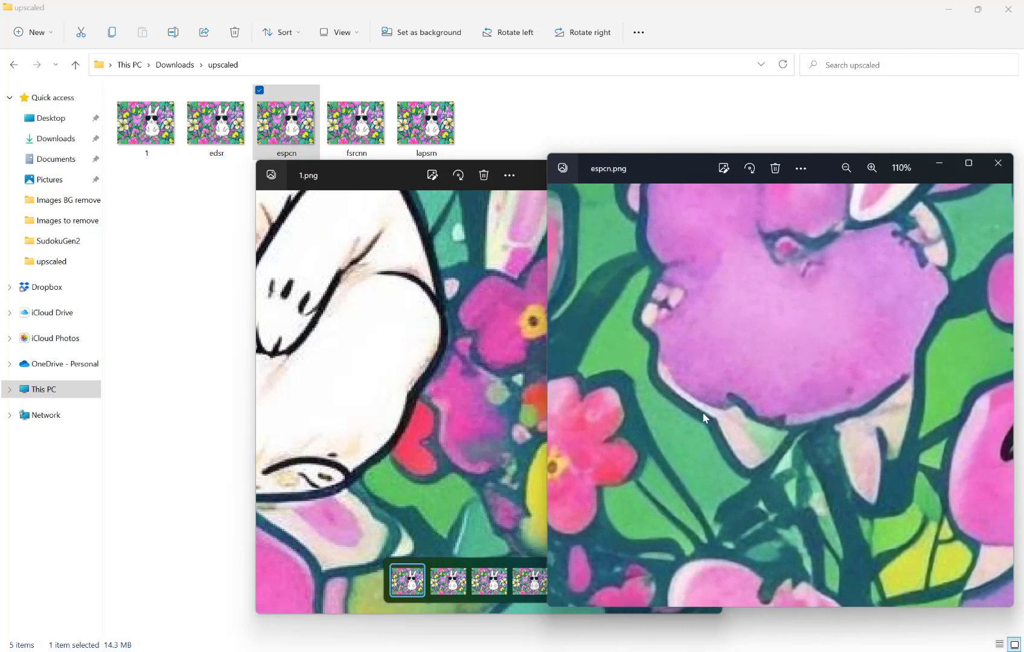
- Examine the purple rabbit-shaped flower and the leaves below it in espcn.png at 100% magnification
{"action": "scroll", "coordinate": [654, 390], "scroll_direction": "down", "scroll_amount": 1}
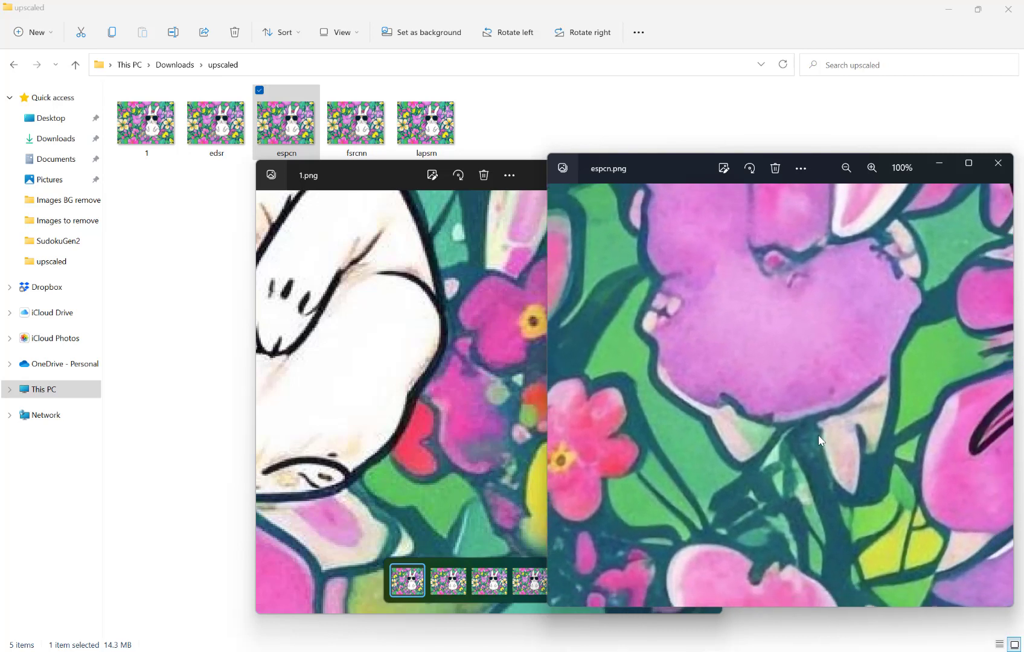
{"action": "left_click_drag", "start_coordinate": [819, 436], "coordinate": [713, 420]}
{"action": "left_click_drag", "start_coordinate": [852, 436], "coordinate": [724, 440]}
- Switch the espcn.png viewer to fsrcnn.png, examine the rabbit's body and face at 100% magnification, and close that viewer
{"action": "left_click", "coordinate": [1001, 395]}
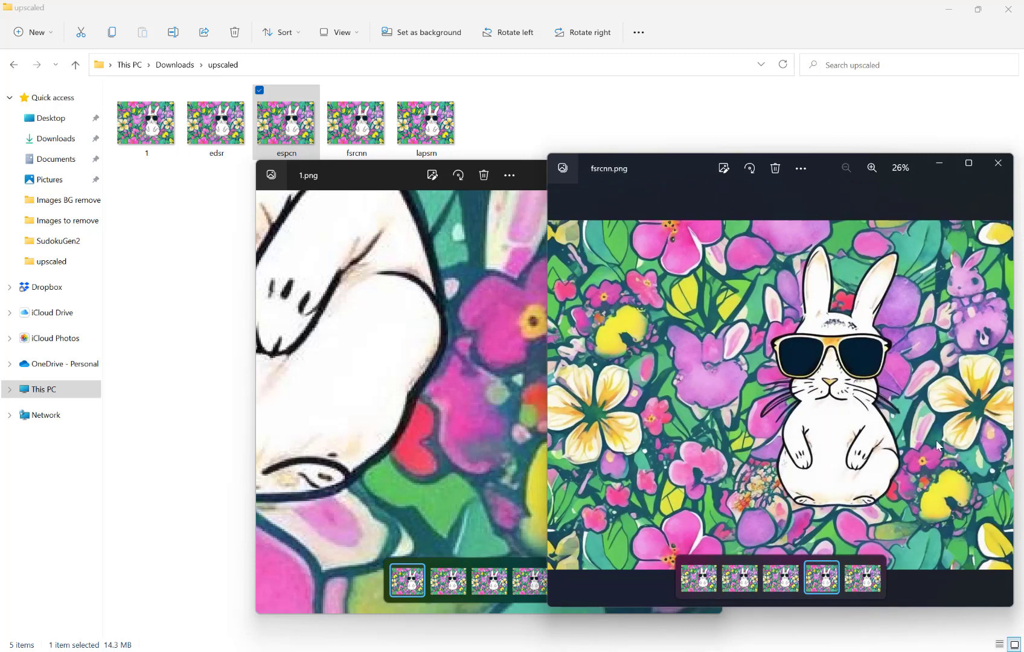
{"action": "scroll", "coordinate": [905, 432], "scroll_direction": "up", "scroll_amount": 5}
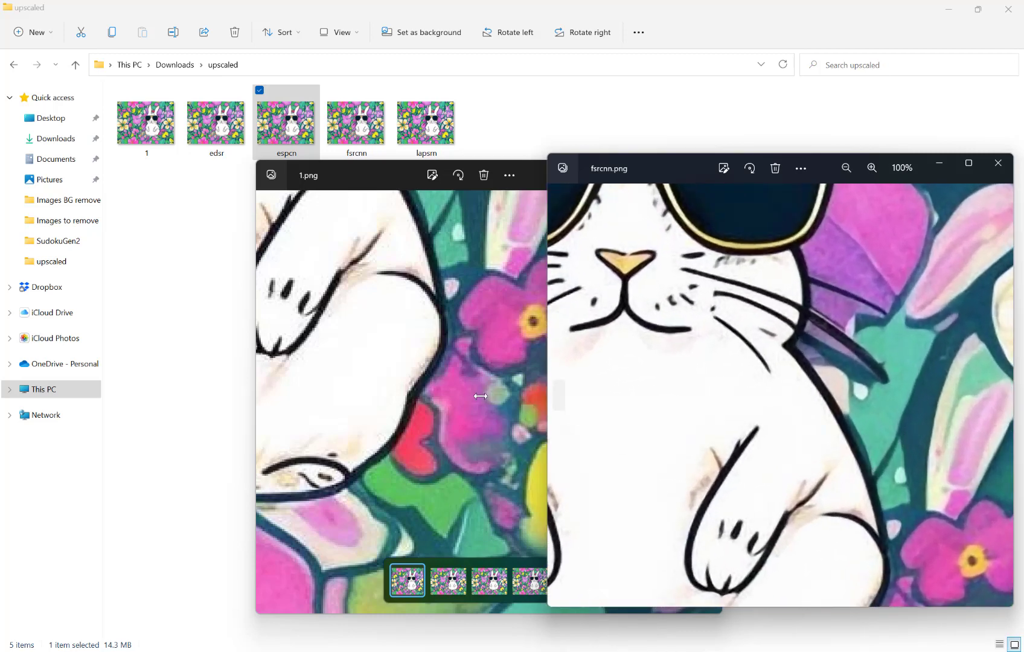
{"action": "left_click_drag", "start_coordinate": [847, 510], "coordinate": [751, 391]}
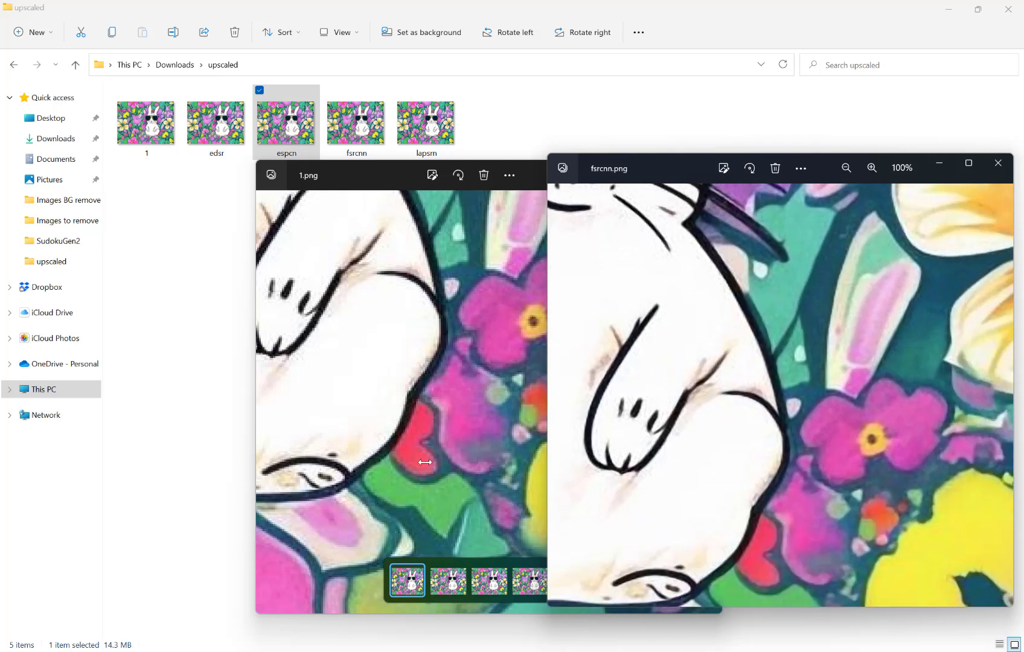
{"action": "left_click_drag", "start_coordinate": [739, 374], "coordinate": [840, 526]}
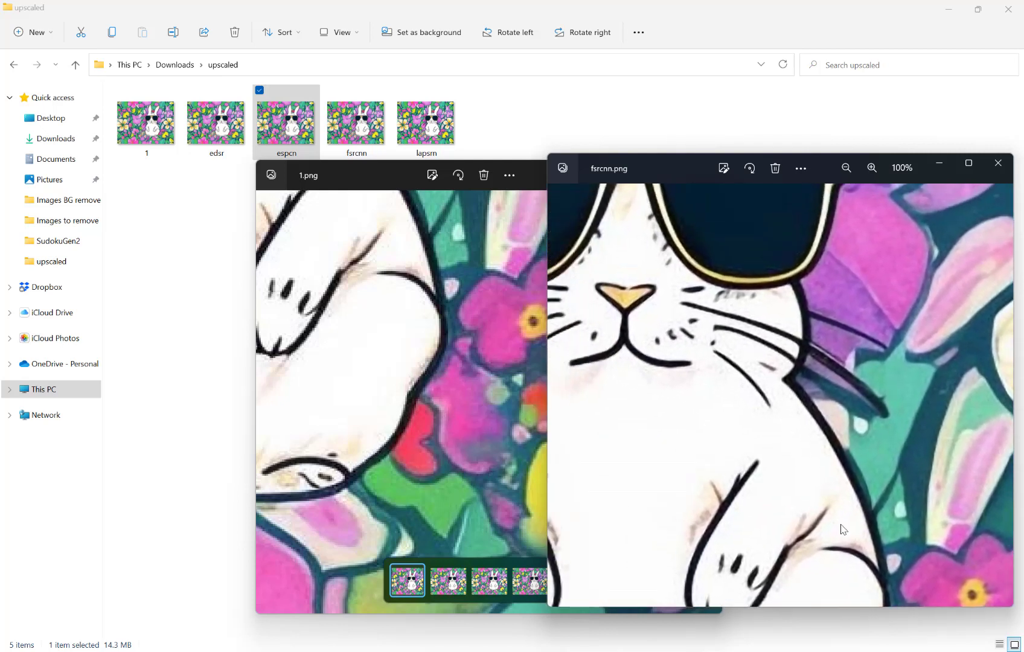
{"action": "left_click_drag", "start_coordinate": [793, 414], "coordinate": [821, 496]}
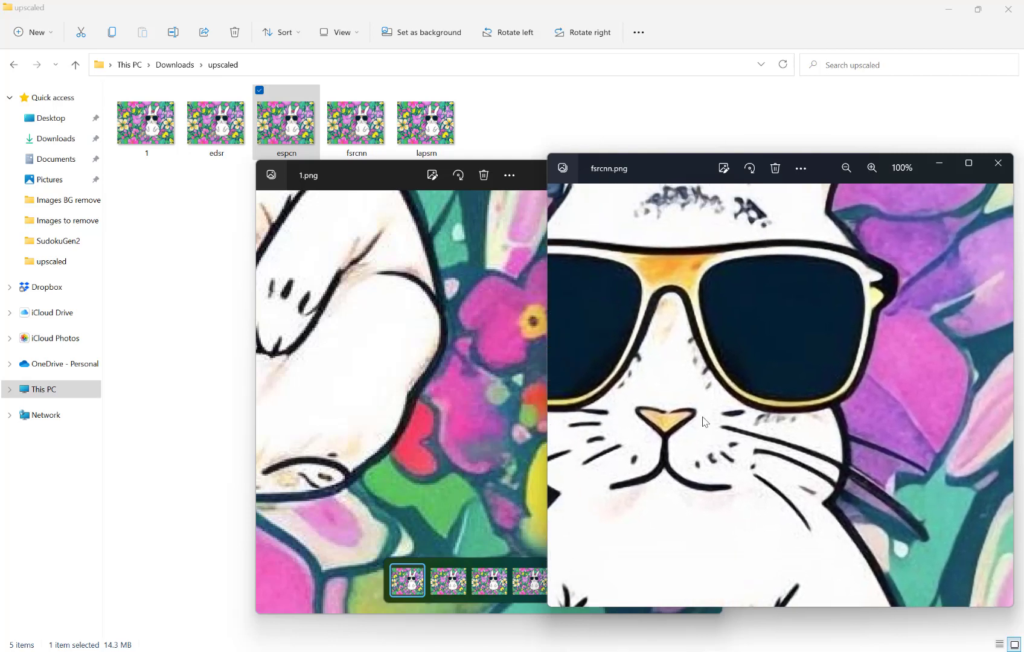
{"action": "mouse_move", "coordinate": [745, 485]}
{"action": "left_mouse_down"}
{"action": "mouse_move", "coordinate": [727, 432]}
{"action": "mouse_move", "coordinate": [746, 489]}
{"action": "left_mouse_up"}
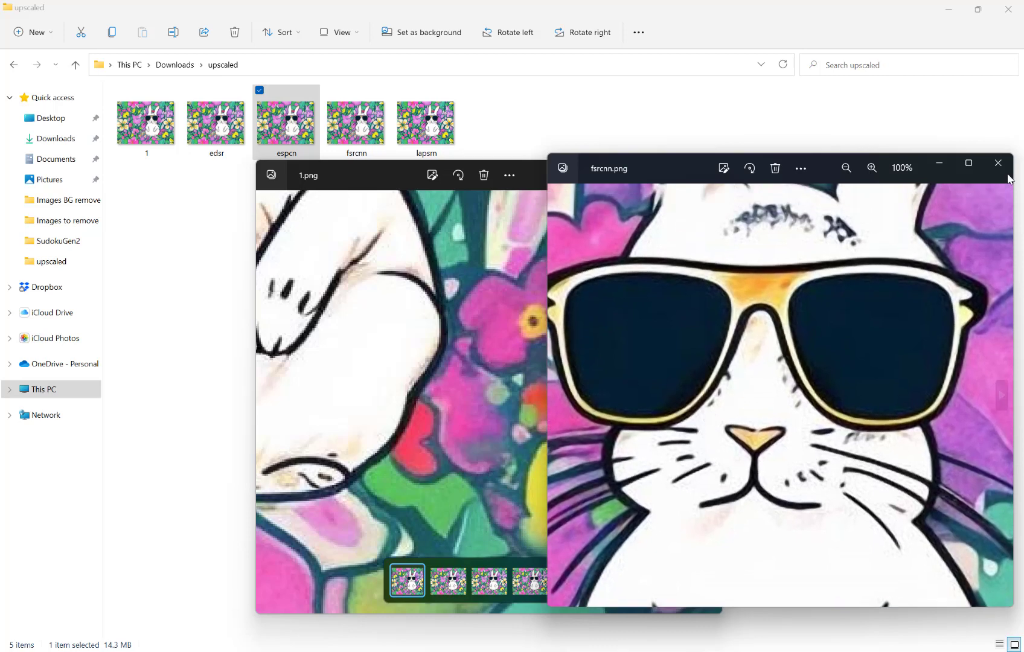
{"action": "left_click", "coordinate": [997, 162]}
- Reopen fsrcnn.png from the folder, examine the rabbit's whiskers, chest and sunglasses at 100% magnification, and close it
{"action": "double_click", "coordinate": [360, 122]}
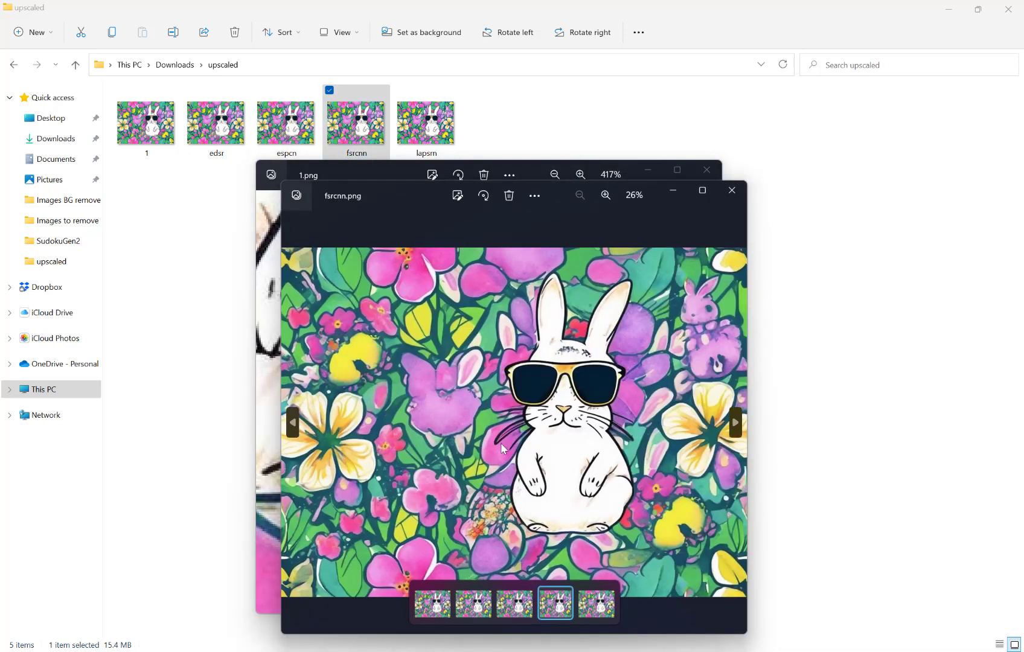
{"action": "scroll", "coordinate": [504, 429], "scroll_direction": "up", "scroll_amount": 5}
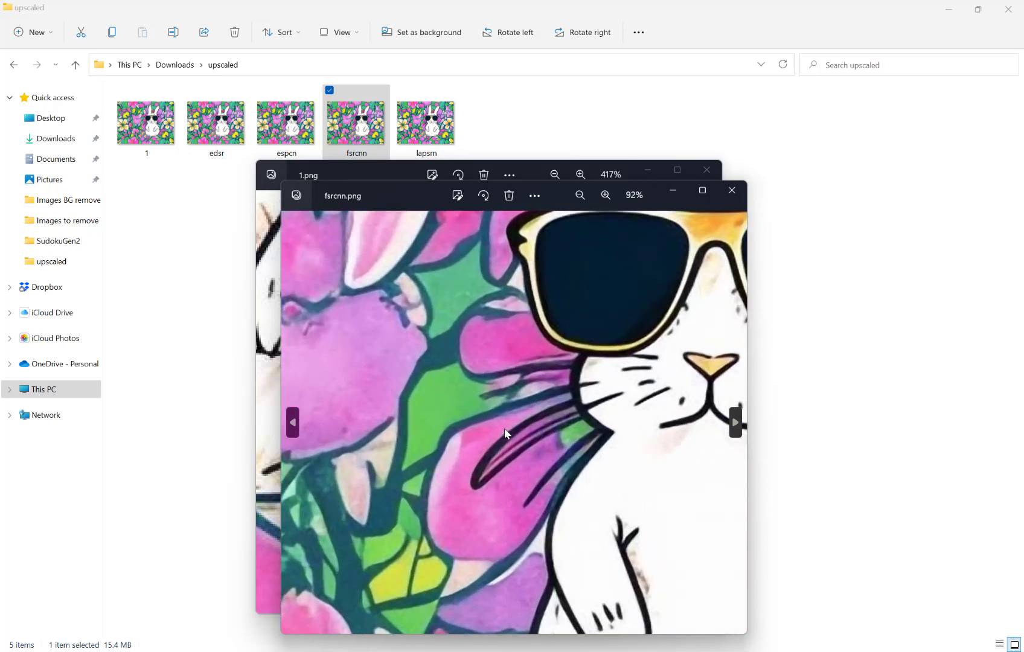
{"action": "scroll", "coordinate": [504, 429], "scroll_direction": "up", "scroll_amount": 1}
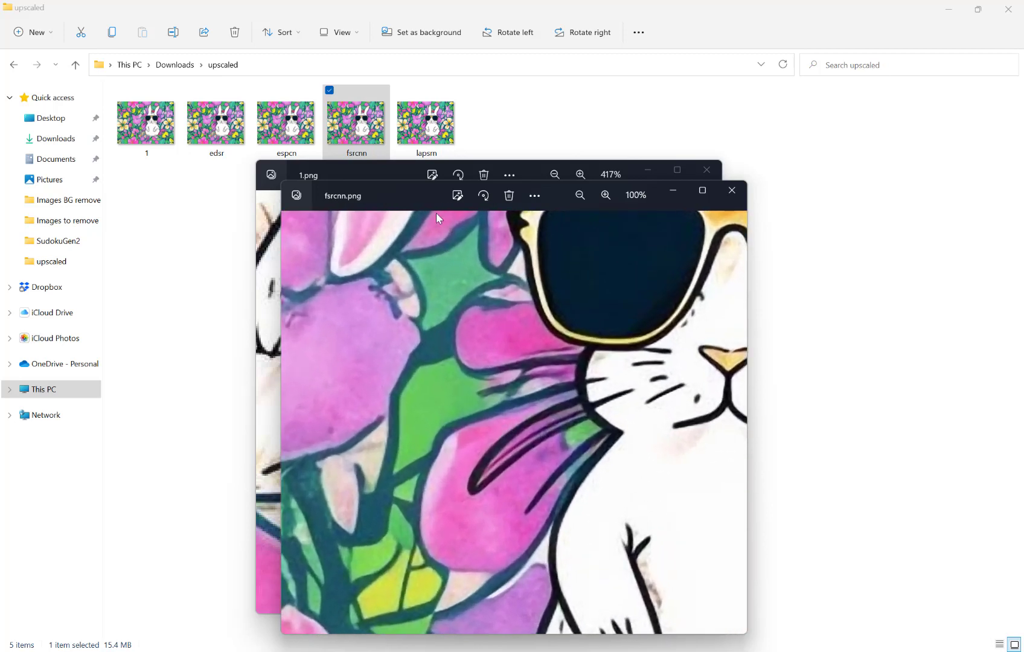
{"action": "left_click_drag", "start_coordinate": [418, 193], "coordinate": [437, 195]}
{"action": "left_click_drag", "start_coordinate": [673, 503], "coordinate": [461, 487]}
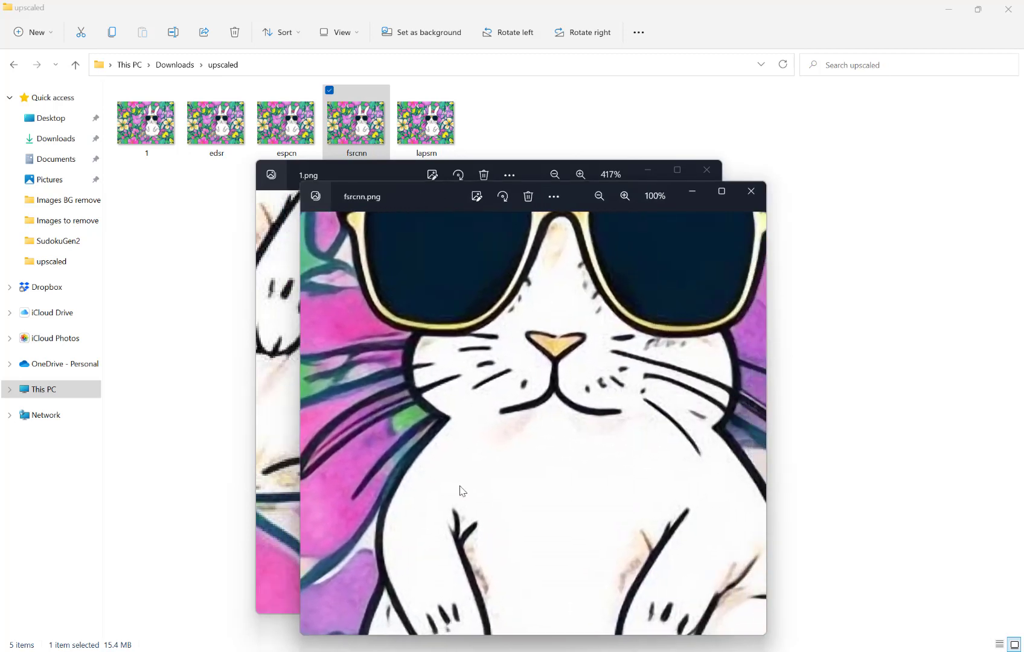
{"action": "left_click_drag", "start_coordinate": [542, 424], "coordinate": [441, 435]}
{"action": "left_click_drag", "start_coordinate": [609, 504], "coordinate": [544, 522]}
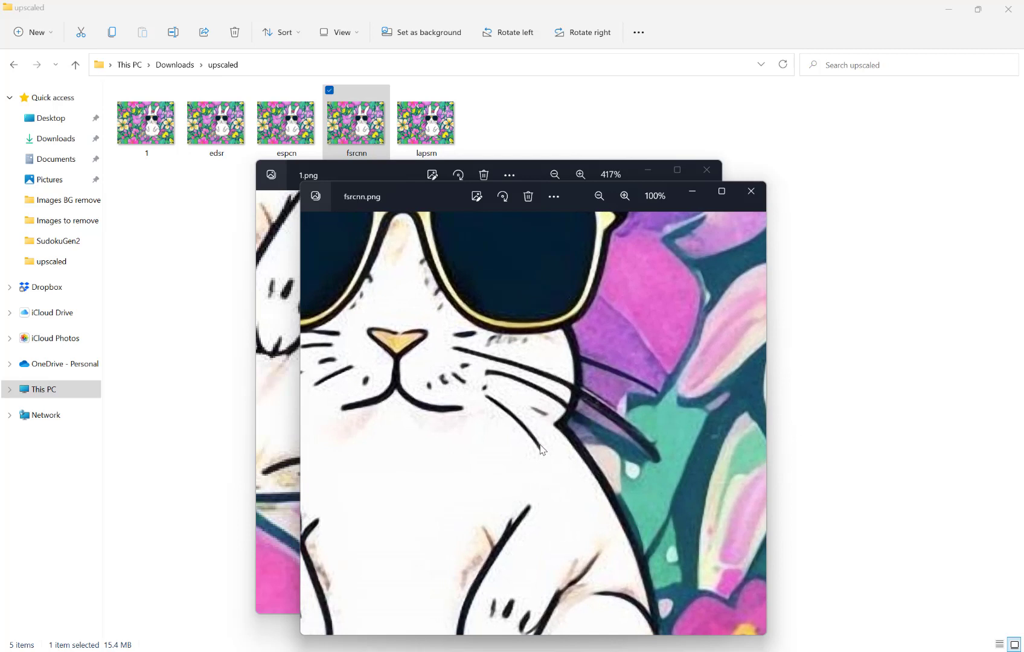
{"action": "left_click_drag", "start_coordinate": [540, 449], "coordinate": [631, 495]}
{"action": "left_click_drag", "start_coordinate": [586, 441], "coordinate": [591, 502]}
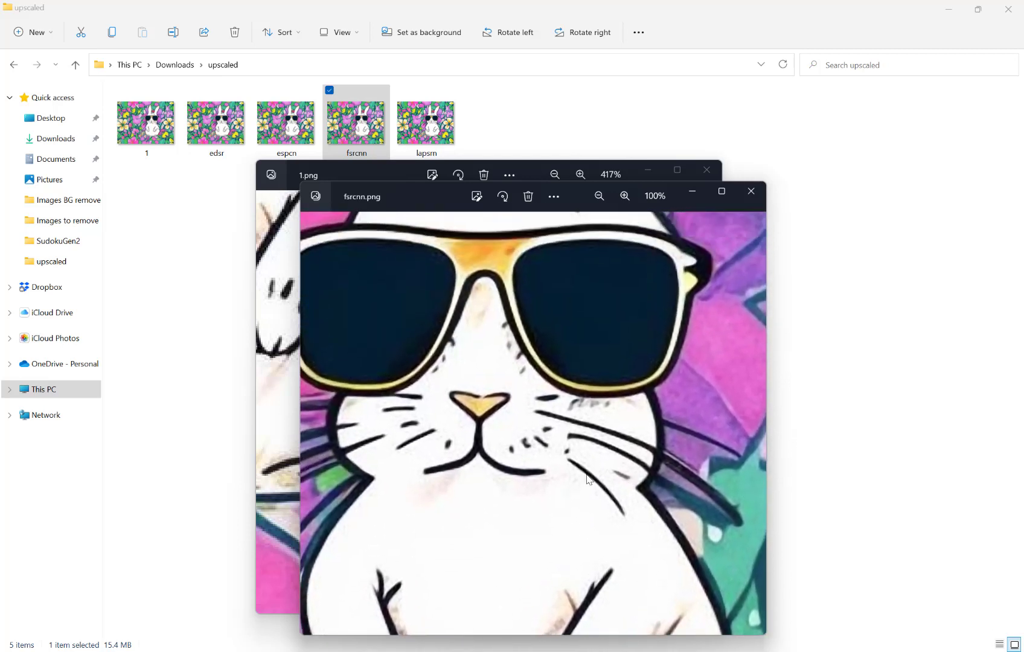
{"action": "left_click", "coordinate": [751, 191]}
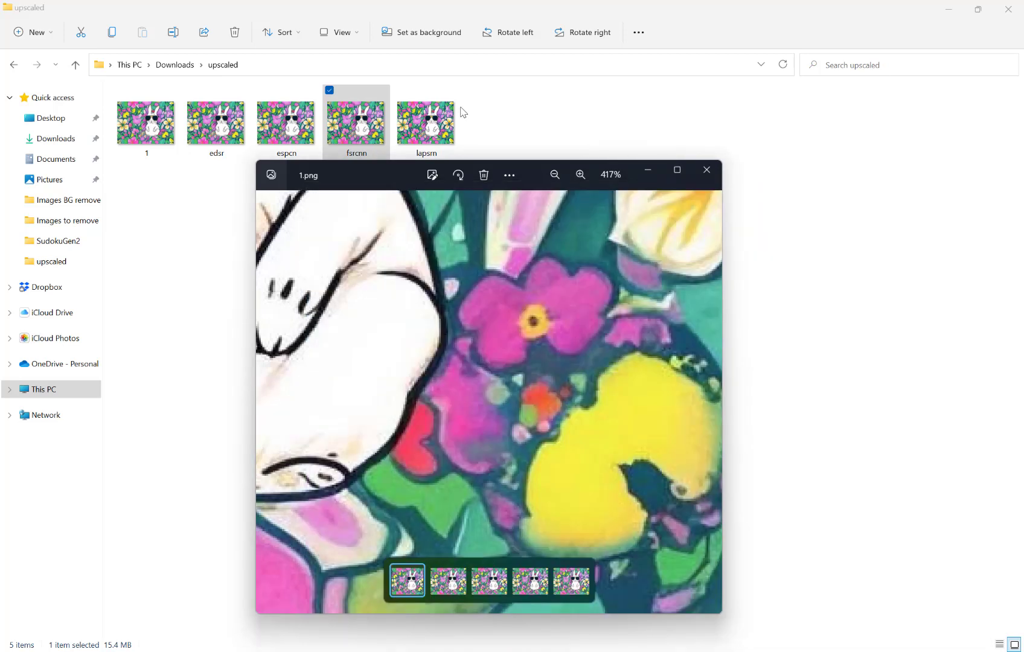
- Open lapsrn.png from the folder at 50% magnification and place its viewer beside the original 1.png
{"action": "double_click", "coordinate": [426, 118]}
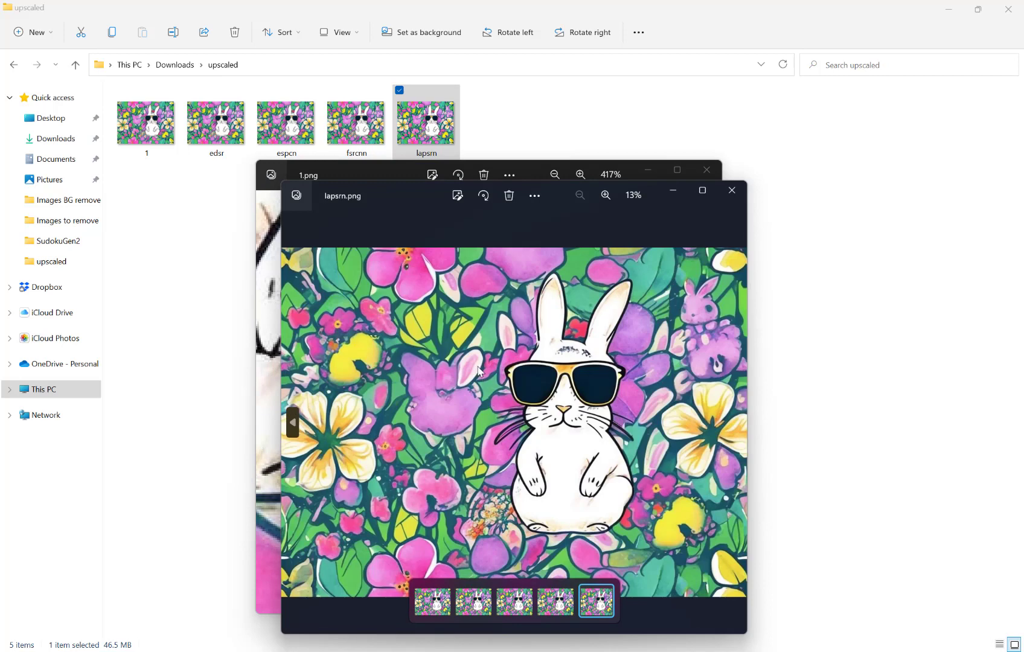
{"action": "scroll", "coordinate": [478, 367], "scroll_direction": "up", "scroll_amount": 5}
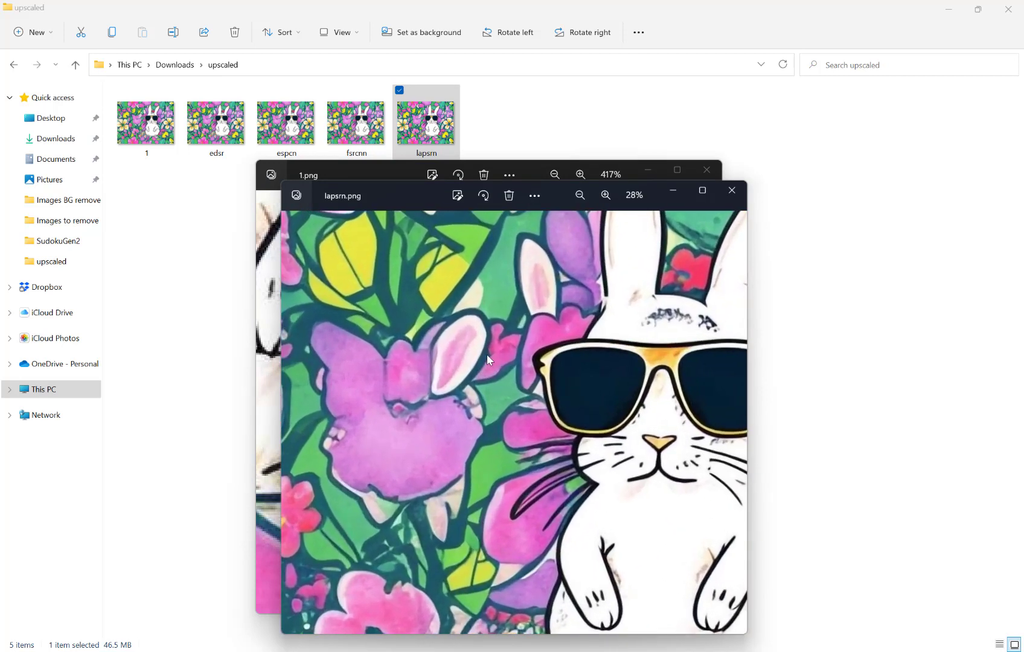
{"action": "scroll", "coordinate": [487, 356], "scroll_direction": "up", "scroll_amount": 3}
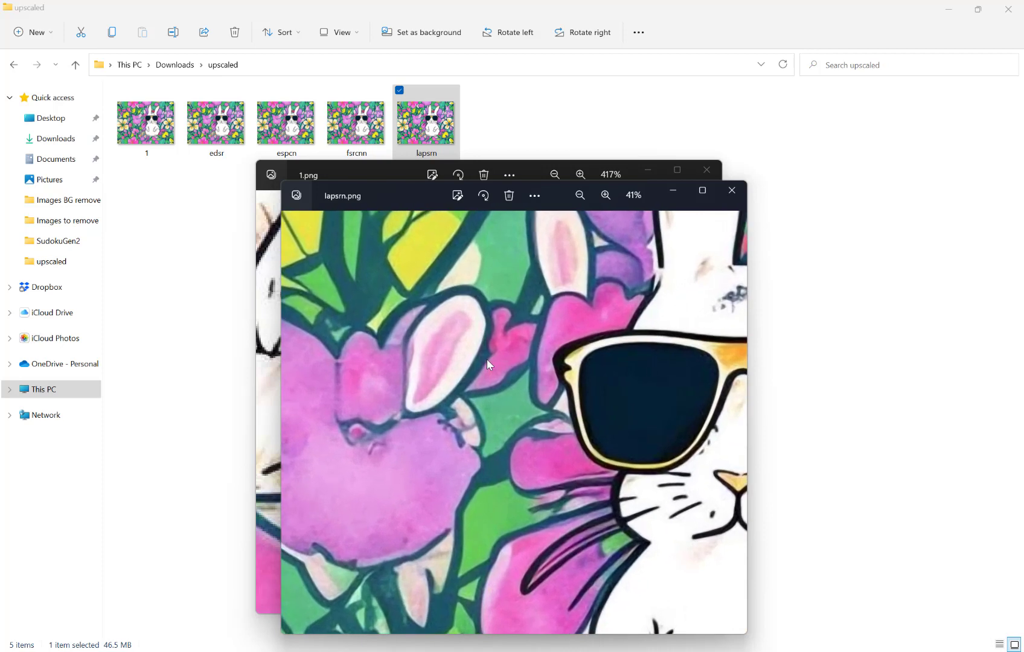
{"action": "scroll", "coordinate": [487, 362], "scroll_direction": "up", "scroll_amount": 2}
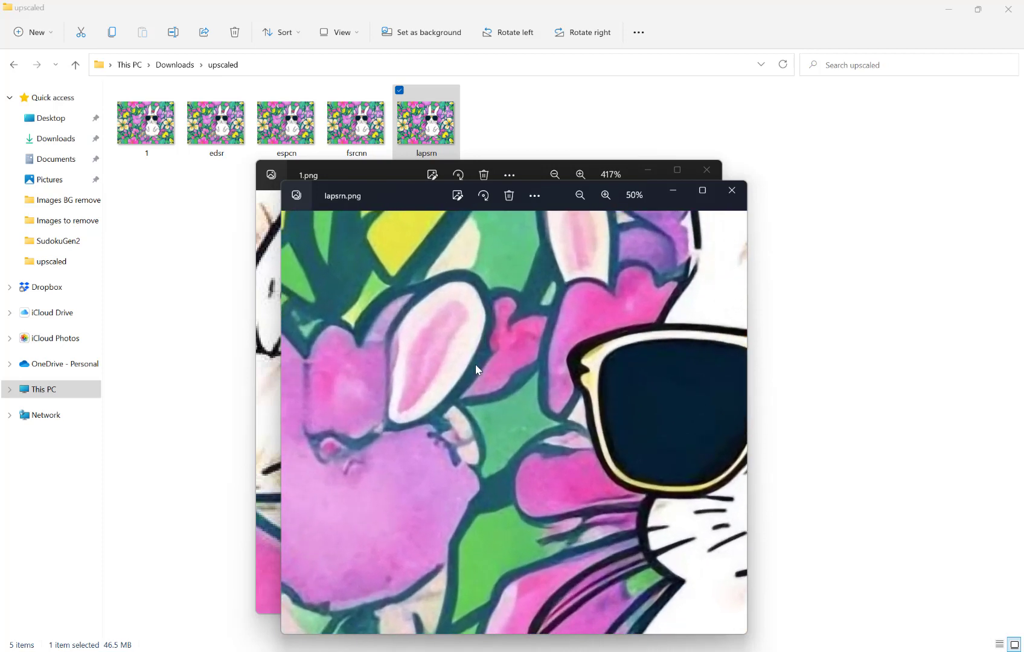
{"action": "left_click_drag", "start_coordinate": [407, 194], "coordinate": [598, 100]}
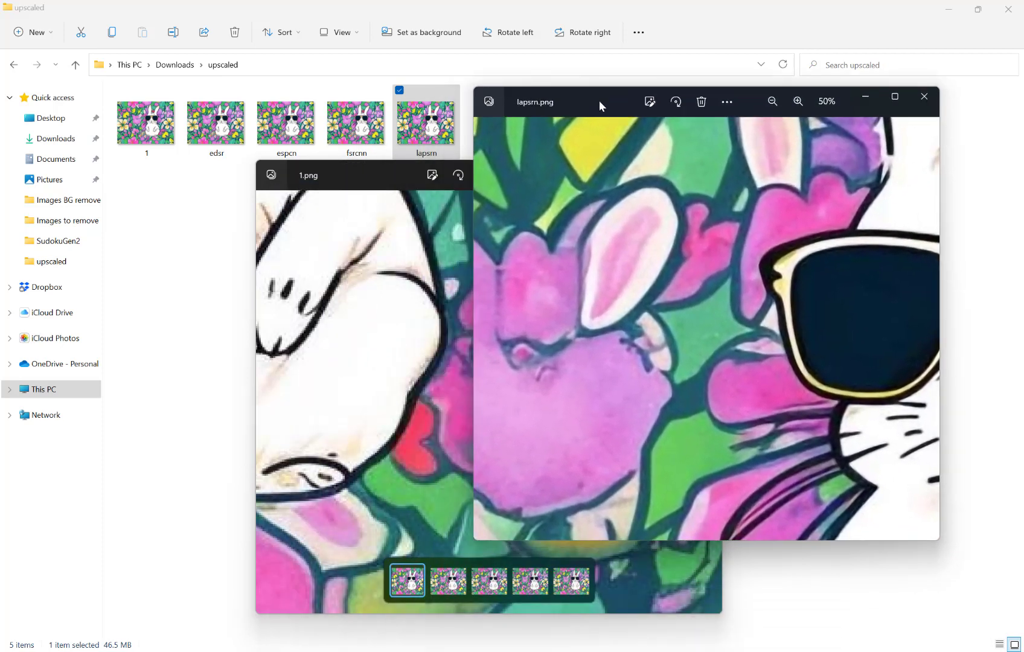
- Examine the rabbit's face, its body and the flowers beneath it in lapsrn.png at 50% magnification
{"action": "left_click_drag", "start_coordinate": [805, 382], "coordinate": [537, 317]}
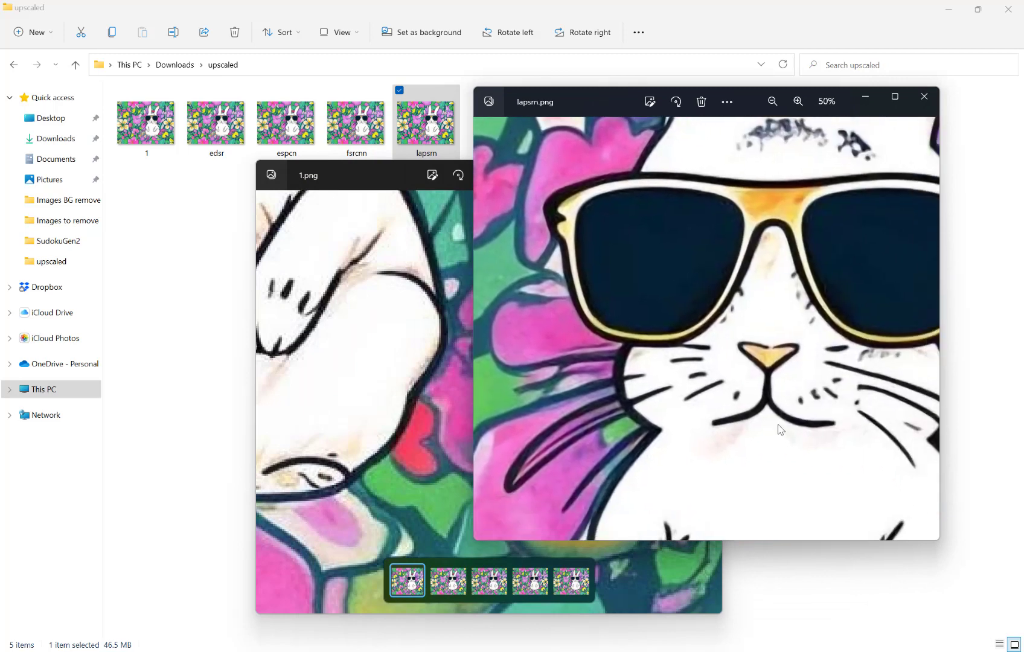
{"action": "left_click_drag", "start_coordinate": [844, 481], "coordinate": [548, 334]}
{"action": "left_click_drag", "start_coordinate": [755, 438], "coordinate": [824, 457]}
{"action": "left_click_drag", "start_coordinate": [822, 392], "coordinate": [727, 414]}
{"action": "left_click_drag", "start_coordinate": [837, 514], "coordinate": [745, 433]}
{"action": "left_click_drag", "start_coordinate": [804, 497], "coordinate": [884, 342]}
{"action": "left_click_drag", "start_coordinate": [718, 462], "coordinate": [497, 489]}
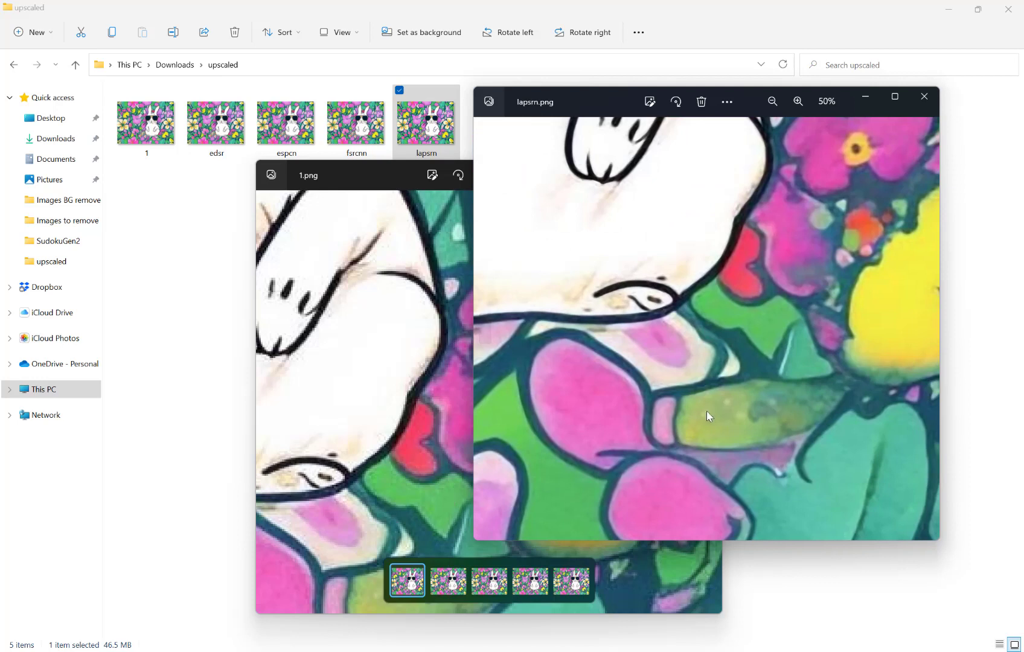
{"action": "left_click_drag", "start_coordinate": [706, 411], "coordinate": [729, 457]}
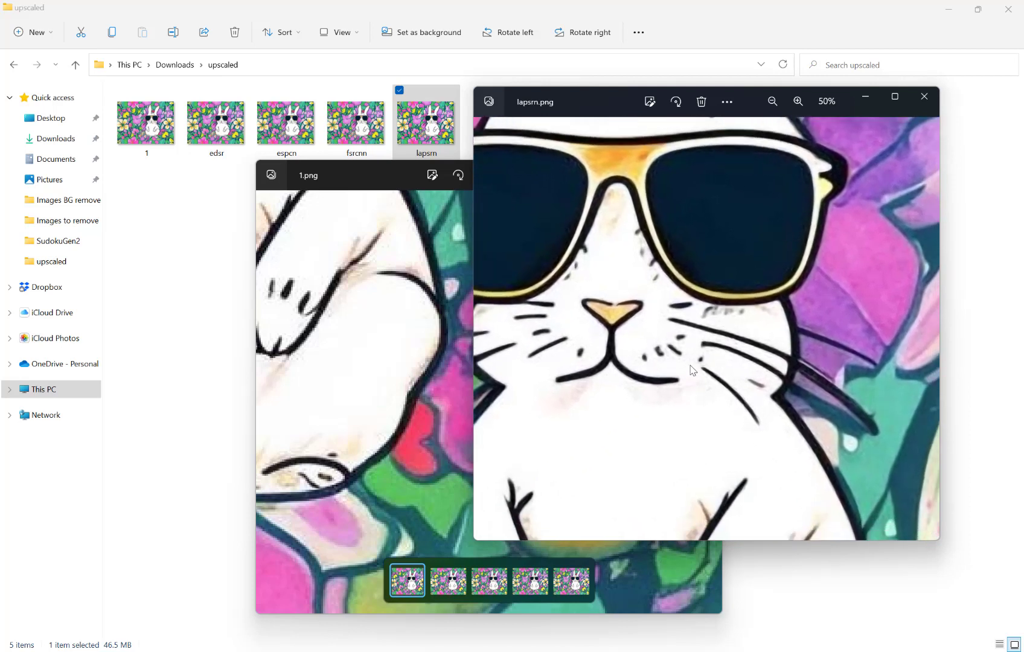
- Enlarge lapsrn.png to 100% magnification and examine the rabbit's nose, mouth and whiskers
{"action": "scroll", "coordinate": [692, 368], "scroll_direction": "up", "scroll_amount": 3}
{"action": "scroll", "coordinate": [693, 370], "scroll_direction": "up", "scroll_amount": 1}
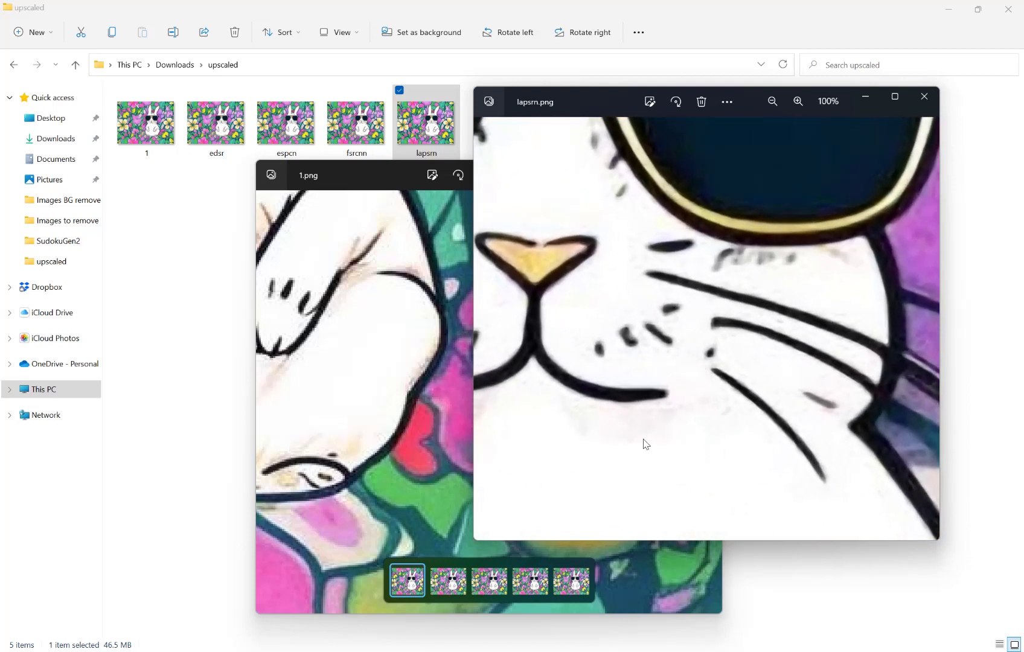
{"action": "left_click_drag", "start_coordinate": [723, 458], "coordinate": [669, 434]}
{"action": "left_click_drag", "start_coordinate": [819, 454], "coordinate": [602, 358]}
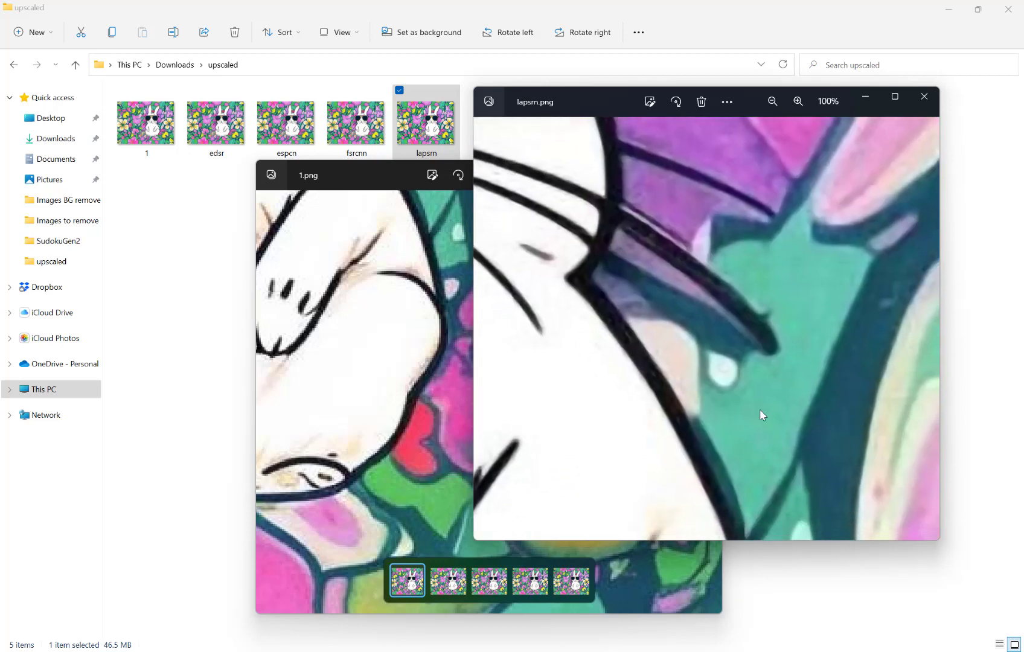
- Examine the rabbit's lower body and feet in lapsrn.png at 100% magnification
{"action": "left_click_drag", "start_coordinate": [759, 409], "coordinate": [734, 315]}
{"action": "left_click_drag", "start_coordinate": [774, 436], "coordinate": [774, 308]}
{"action": "left_click_drag", "start_coordinate": [784, 455], "coordinate": [796, 362]}
{"action": "left_click_drag", "start_coordinate": [802, 425], "coordinate": [871, 355]}
{"action": "left_click_drag", "start_coordinate": [786, 453], "coordinate": [871, 364]}
{"action": "left_click_drag", "start_coordinate": [651, 437], "coordinate": [822, 415]}
{"action": "left_click_drag", "start_coordinate": [617, 418], "coordinate": [738, 381]}
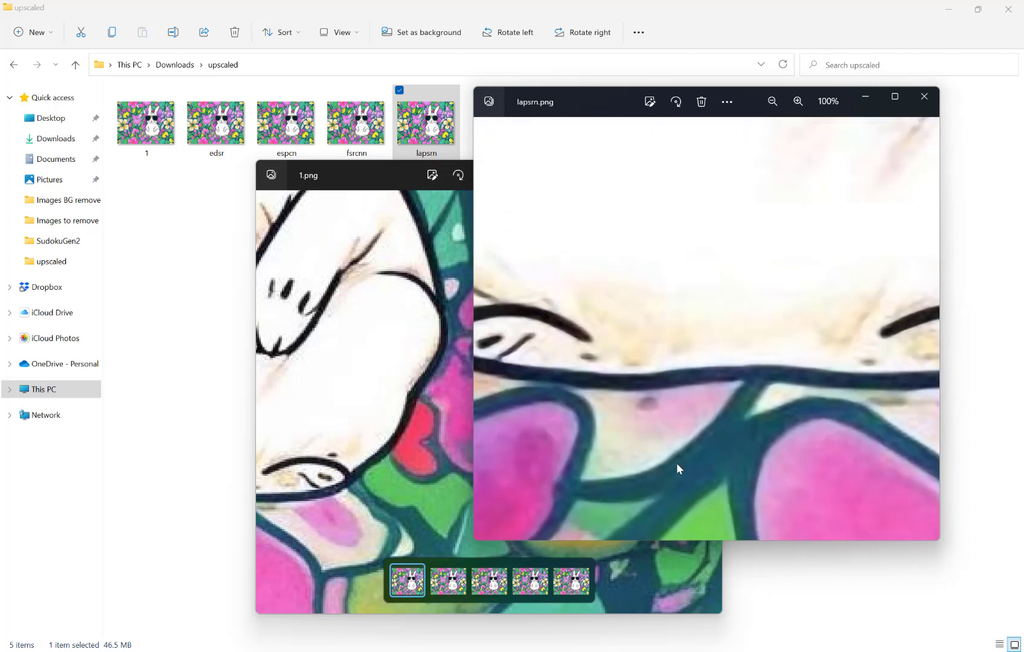
- Examine the cluster of small flowers beside the rabbit's foot and the neighbouring leaves in lapsrn.png
{"action": "left_click_drag", "start_coordinate": [590, 487], "coordinate": [677, 371]}
{"action": "left_click_drag", "start_coordinate": [604, 363], "coordinate": [727, 431]}
{"action": "left_click_drag", "start_coordinate": [615, 385], "coordinate": [677, 428]}
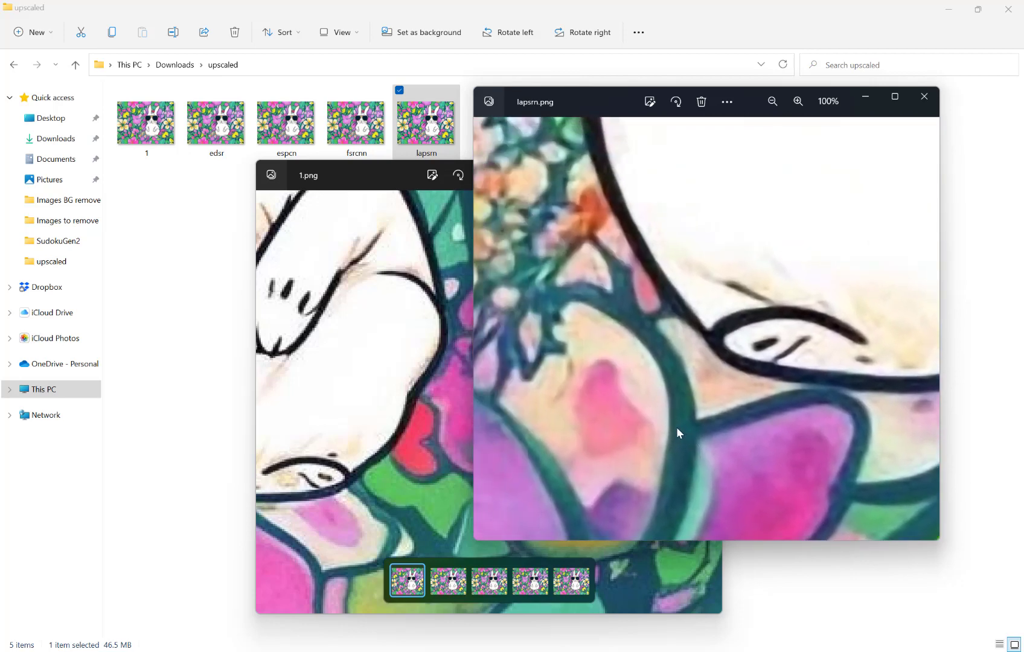
{"action": "left_click_drag", "start_coordinate": [612, 365], "coordinate": [733, 433]}
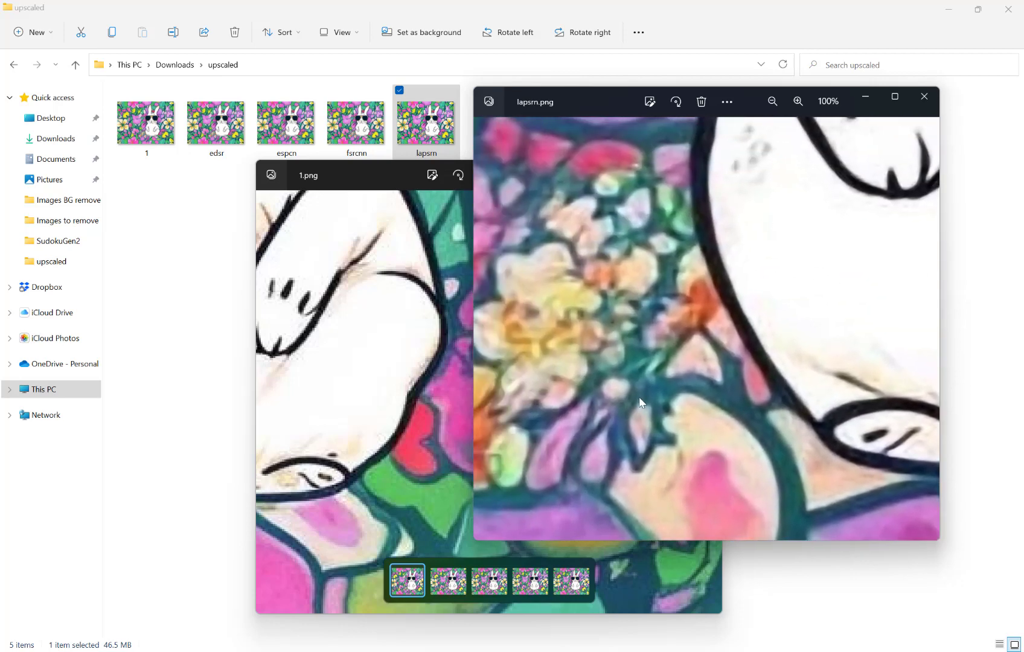
{"action": "left_click_drag", "start_coordinate": [638, 397], "coordinate": [743, 486]}
{"action": "left_click_drag", "start_coordinate": [657, 446], "coordinate": [692, 482]}
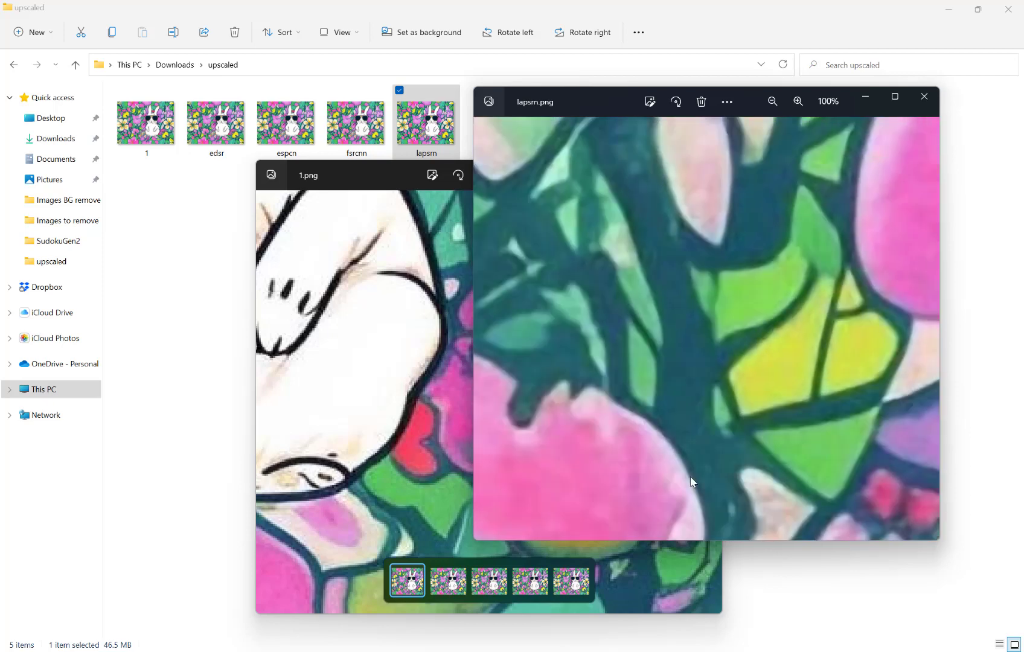
- Examine the purple rabbit-shaped flower and the yellow petals above it in lapsrn.png
{"action": "left_click_drag", "start_coordinate": [582, 393], "coordinate": [669, 481]}
{"action": "left_click_drag", "start_coordinate": [570, 336], "coordinate": [653, 472]}
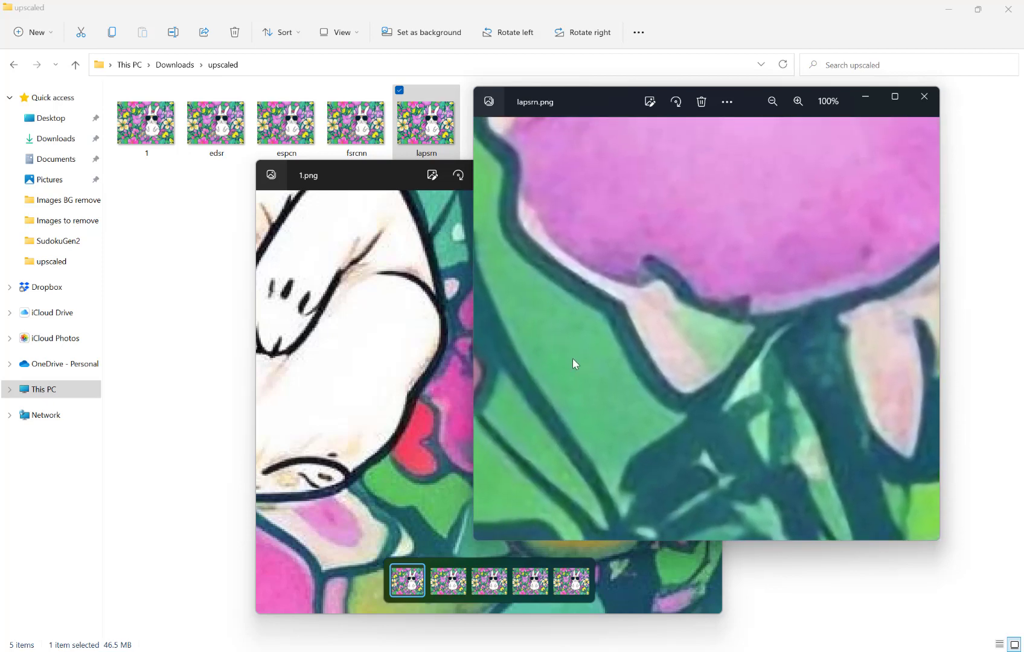
{"action": "left_click_drag", "start_coordinate": [572, 359], "coordinate": [638, 467]}
{"action": "left_click_drag", "start_coordinate": [547, 232], "coordinate": [570, 410]}
{"action": "left_click_drag", "start_coordinate": [546, 211], "coordinate": [554, 399]}
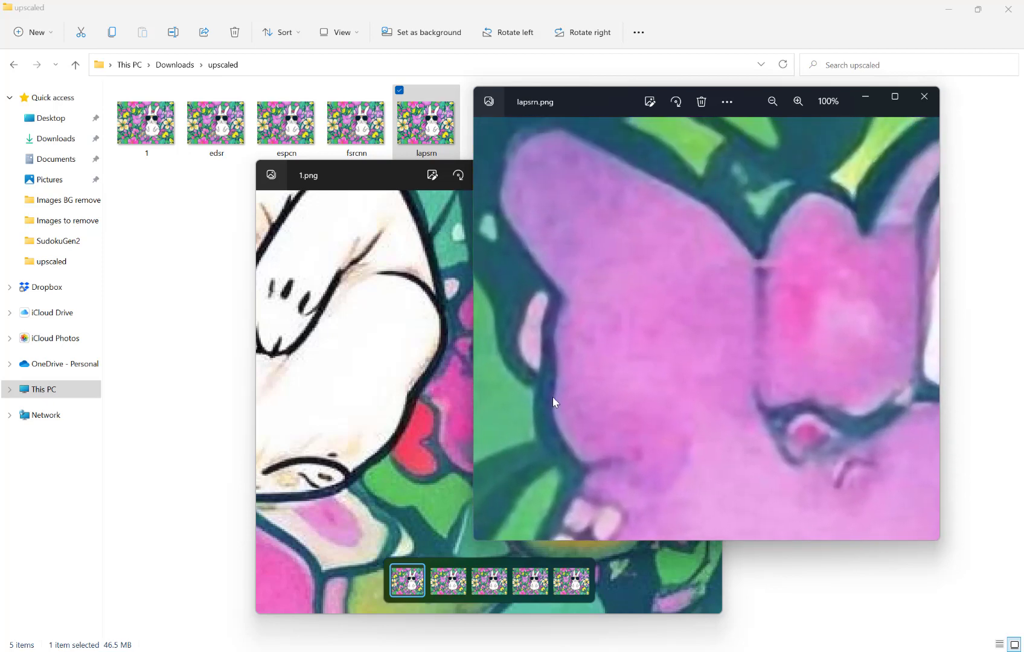
{"action": "left_click_drag", "start_coordinate": [561, 233], "coordinate": [571, 426]}
{"action": "left_click_drag", "start_coordinate": [811, 396], "coordinate": [670, 465]}
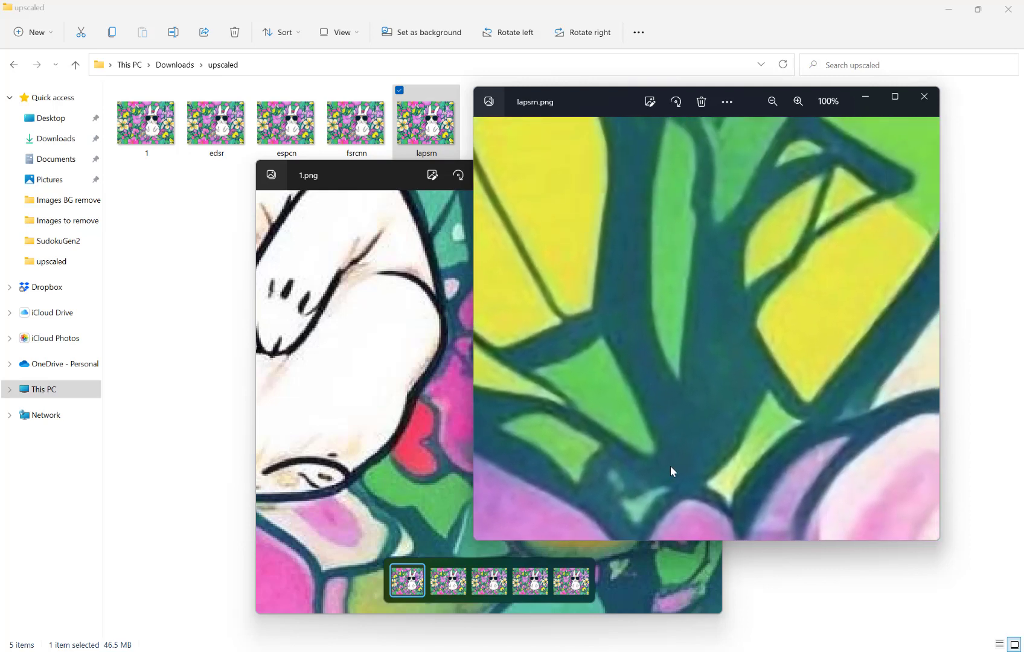
- Examine the small purple rabbit figure in lapsrn.png at 100% magnification, and close both the lapsrn.png and 1.png viewers
{"action": "left_click_drag", "start_coordinate": [597, 338], "coordinate": [679, 471]}
{"action": "left_click_drag", "start_coordinate": [787, 391], "coordinate": [651, 462]}
{"action": "left_click_drag", "start_coordinate": [829, 381], "coordinate": [616, 464]}
{"action": "left_click_drag", "start_coordinate": [861, 369], "coordinate": [697, 423]}
{"action": "left_click_drag", "start_coordinate": [802, 362], "coordinate": [561, 407]}
{"action": "left_click_drag", "start_coordinate": [775, 418], "coordinate": [568, 149]}
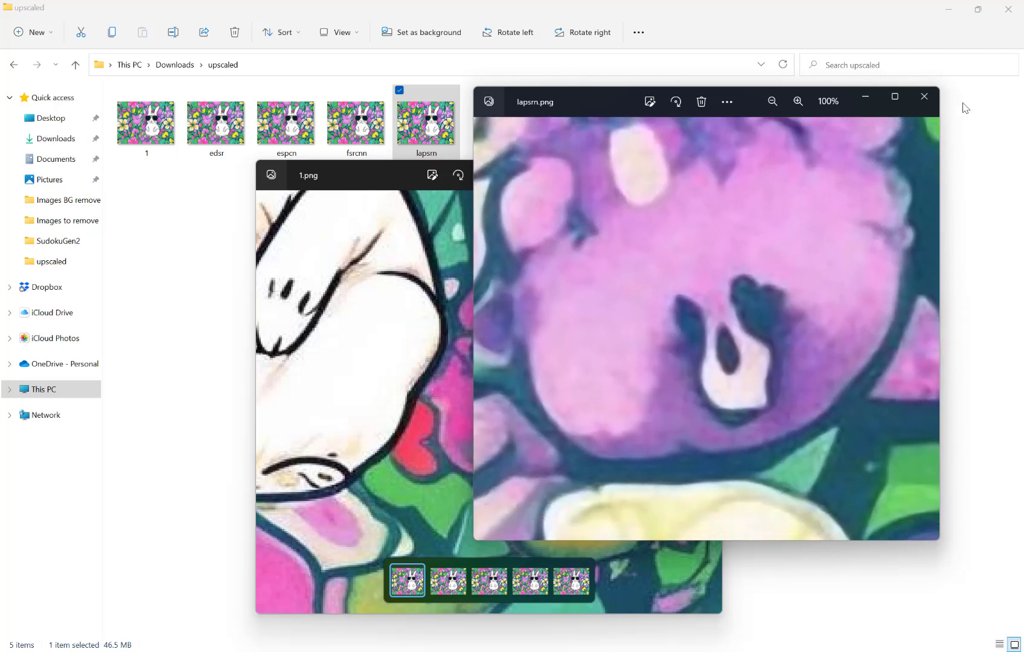
{"action": "left_click", "coordinate": [928, 101]}
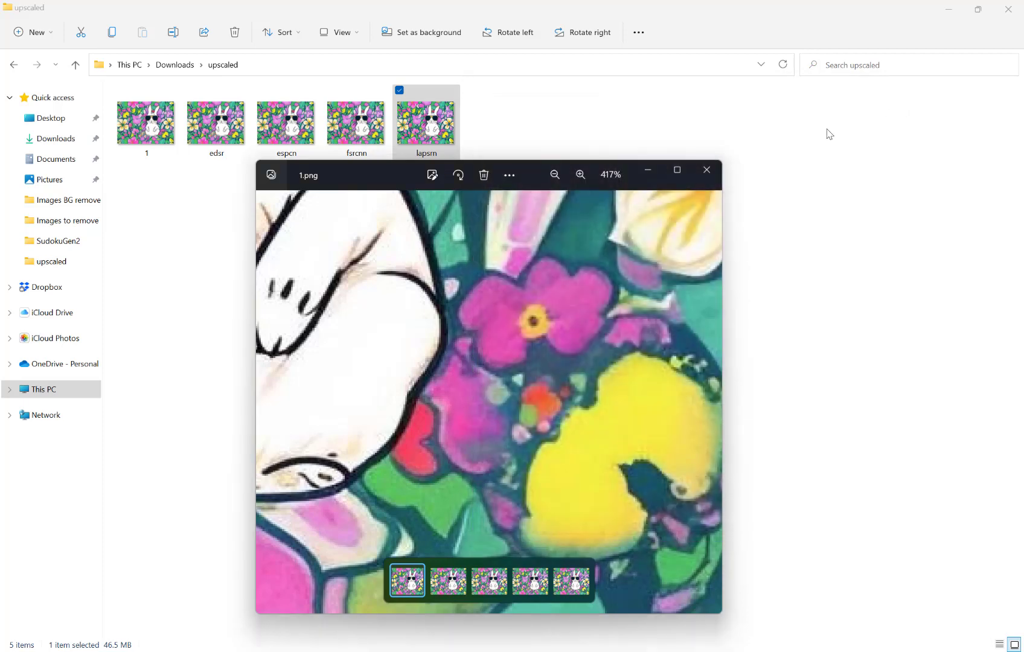
{"action": "left_click", "coordinate": [712, 173]}
- Check the file sizes of 1, edsr, espcn, fsrcnn and lapsrn in the upscaled folder one after another
{"action": "left_click", "coordinate": [160, 131]}
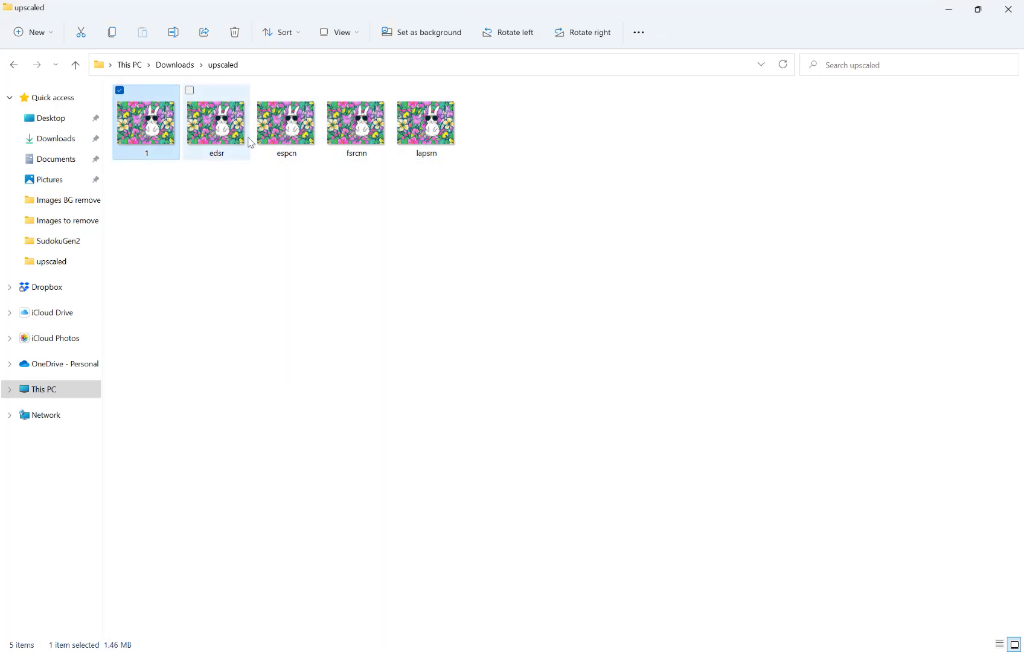
{"action": "mouse_move", "coordinate": [230, 138]}
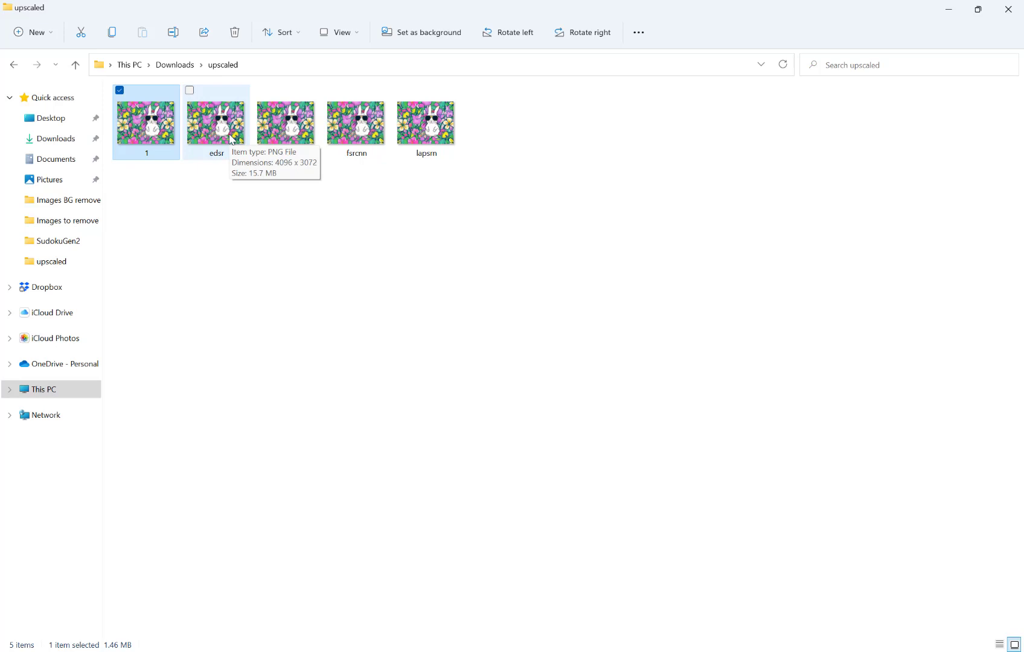
{"action": "left_click", "coordinate": [230, 139]}
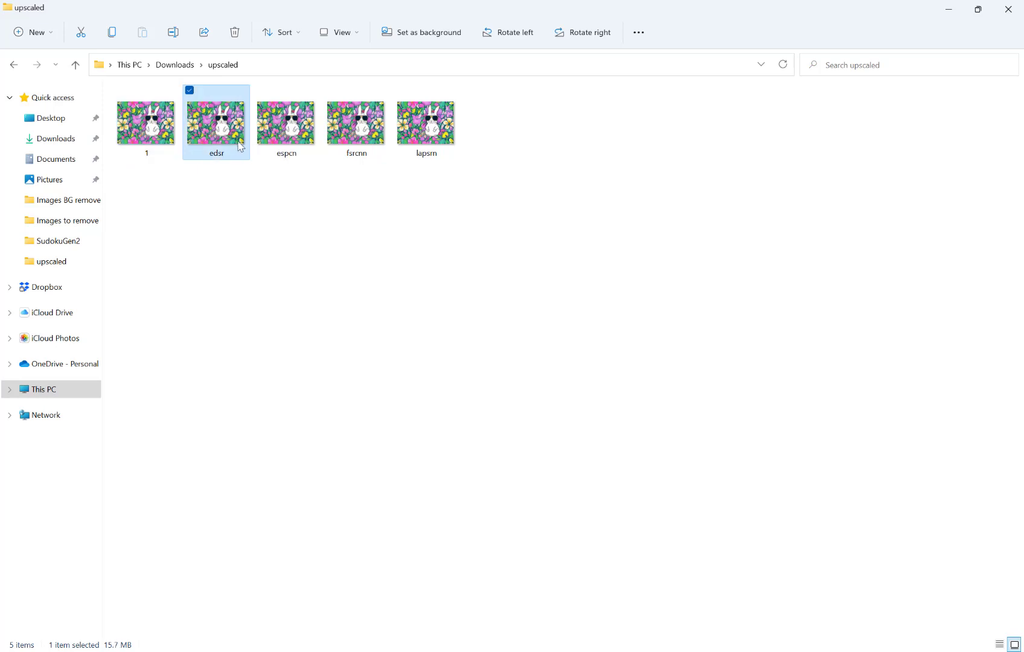
{"action": "left_click", "coordinate": [280, 140]}
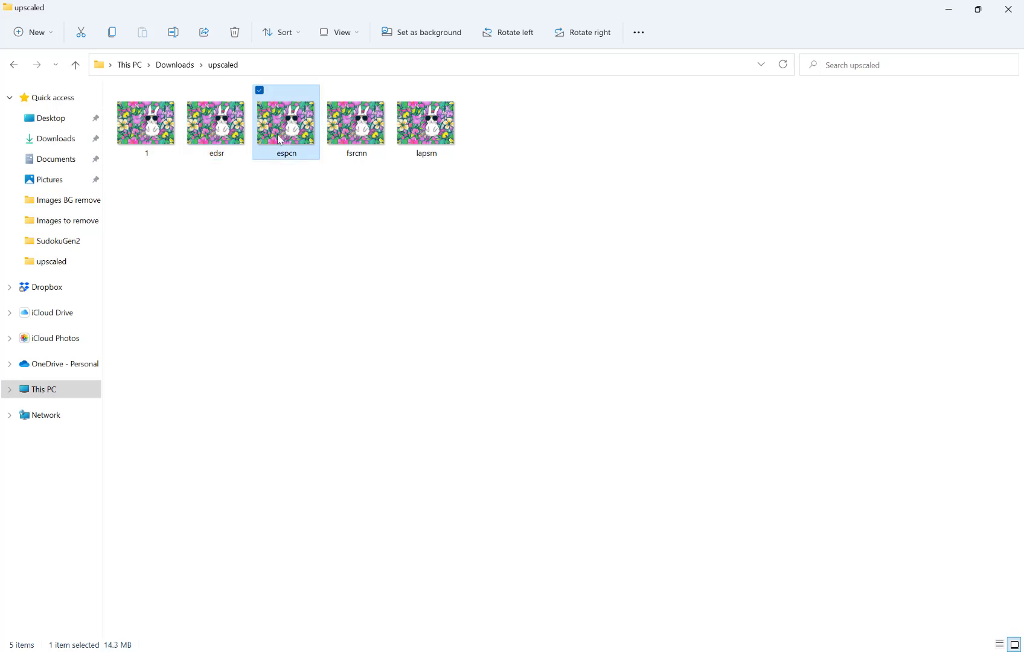
{"action": "left_click", "coordinate": [356, 135]}
{"action": "mouse_move", "coordinate": [373, 128]}
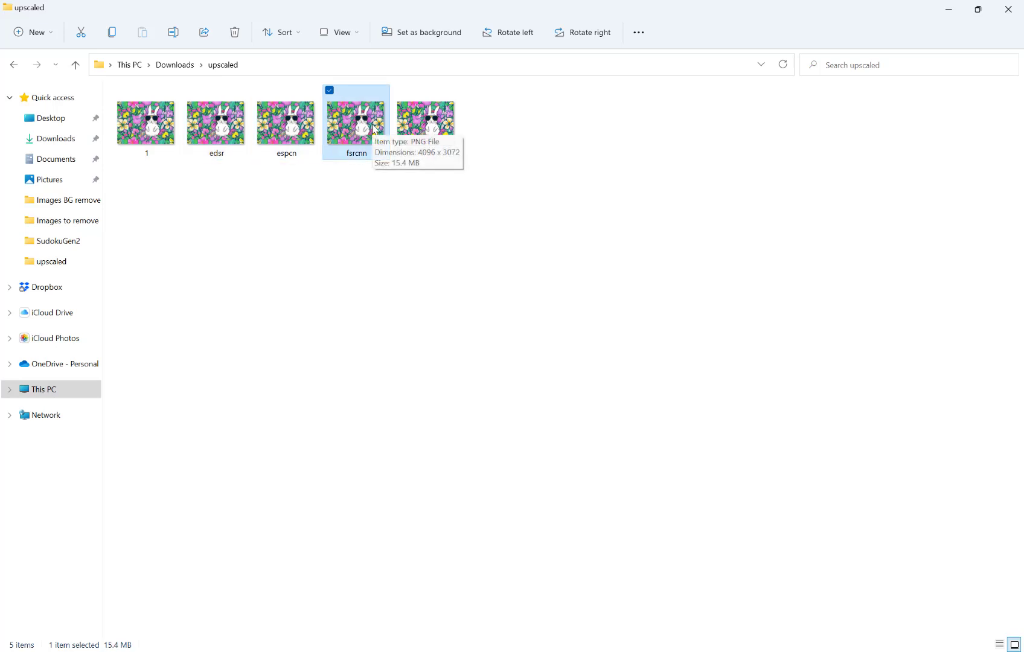
{"action": "left_click", "coordinate": [449, 144]}
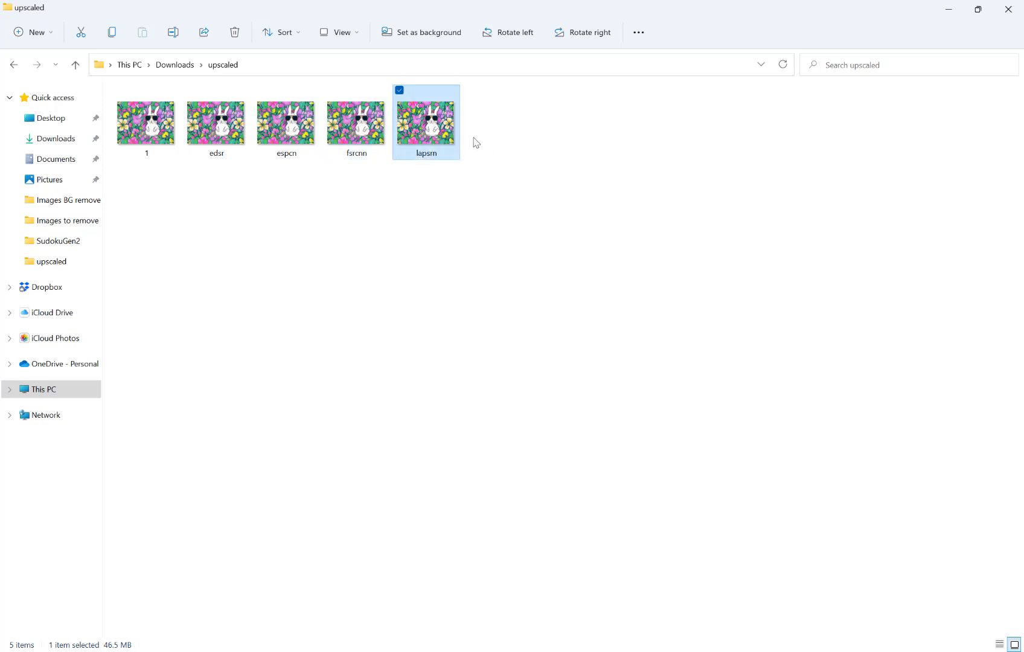